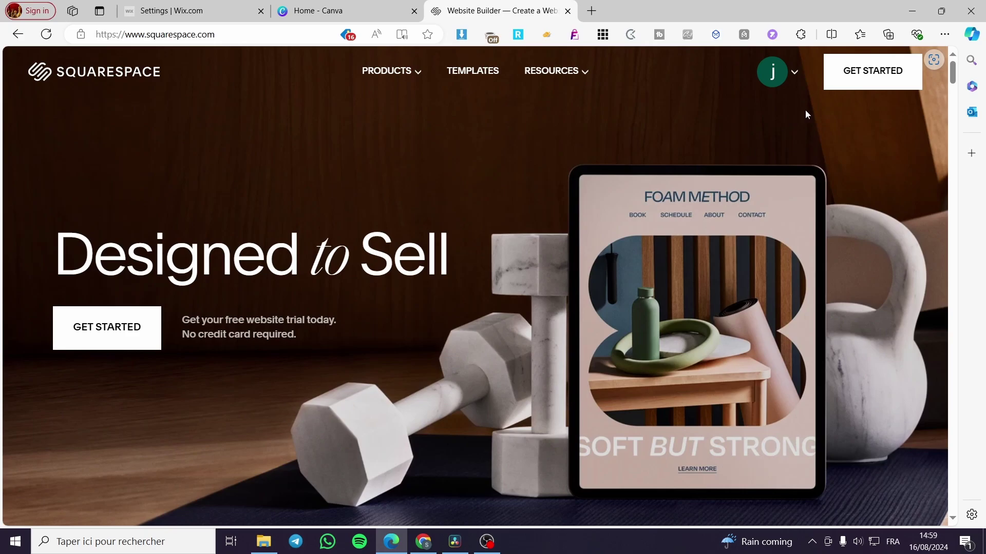
- Open the account dashboard and look through the existing websites listed there
left_click(796, 75)
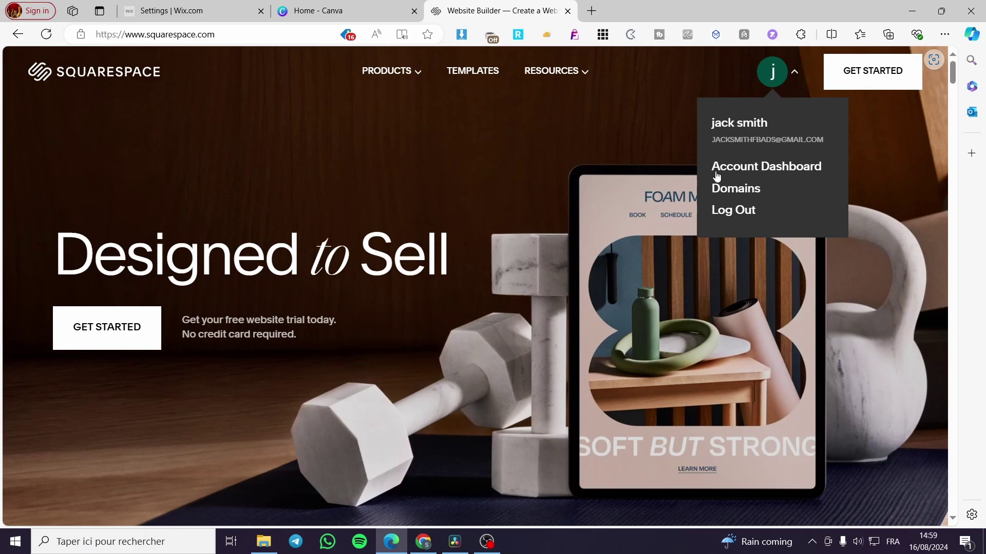
left_click(797, 168)
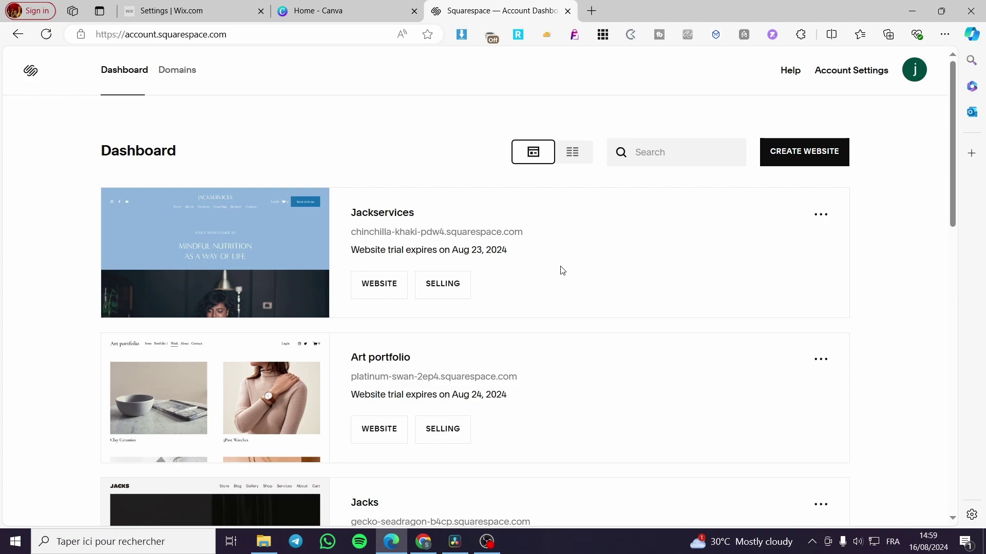
scroll(562, 271, "down", 3)
scroll(501, 282, "down", 2)
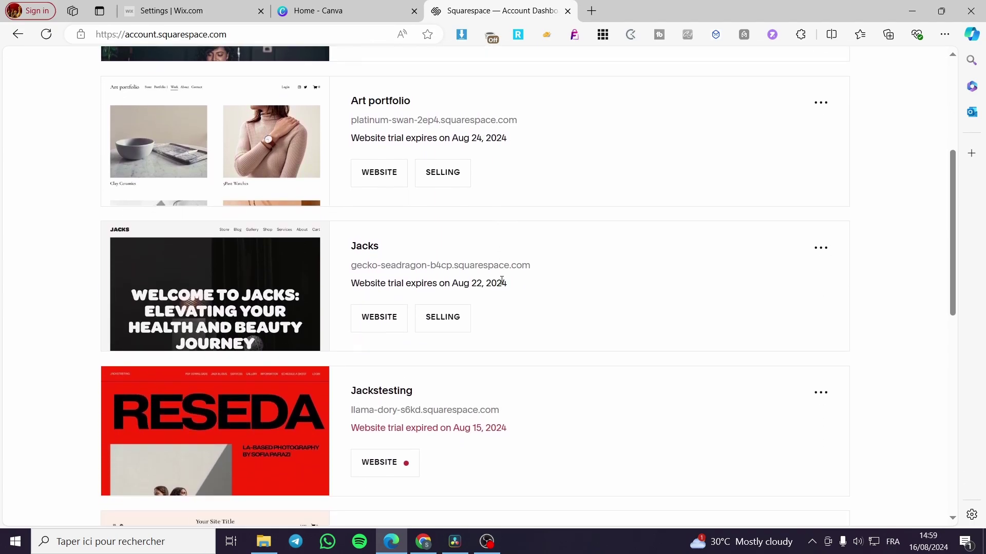
scroll(508, 288, "up", 5)
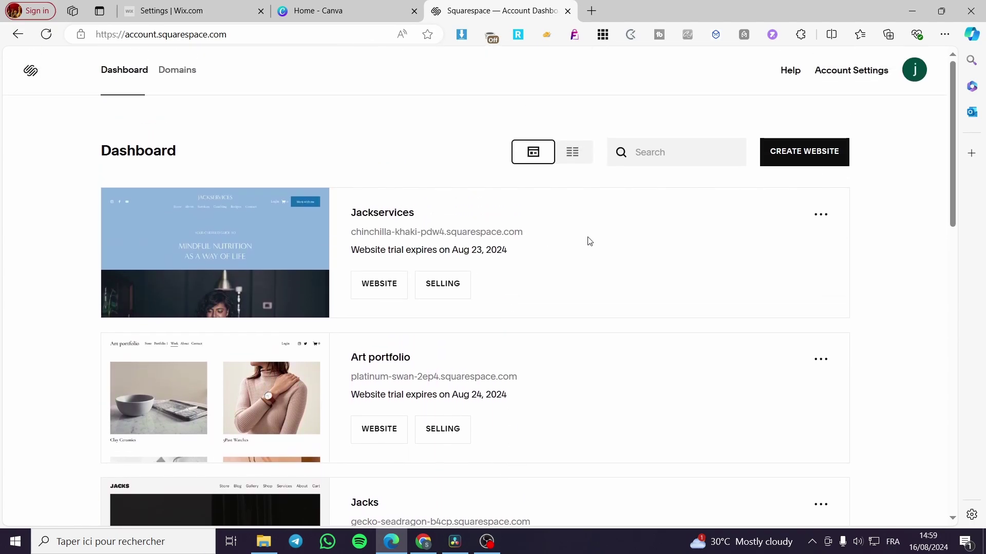
left_click(809, 141)
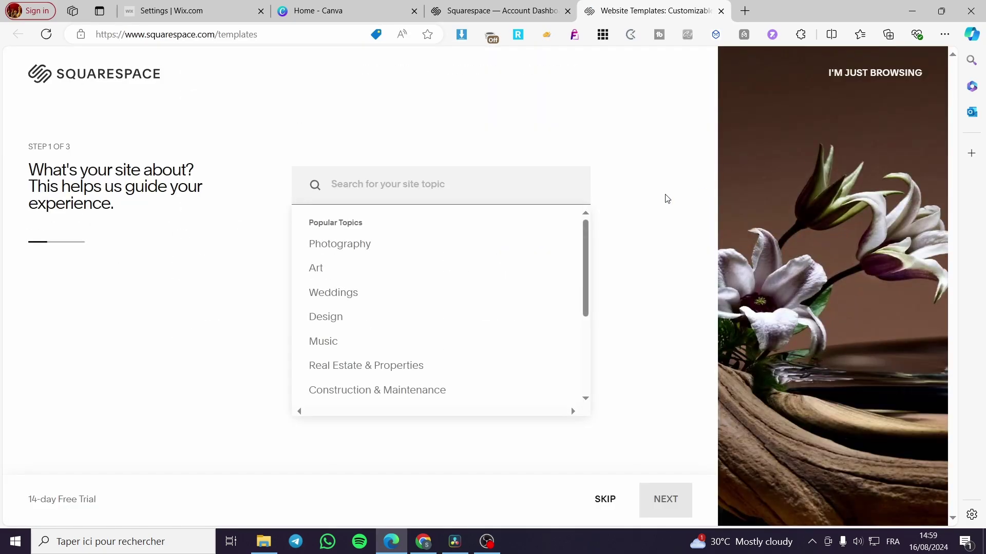
scroll(445, 282, "down", 3)
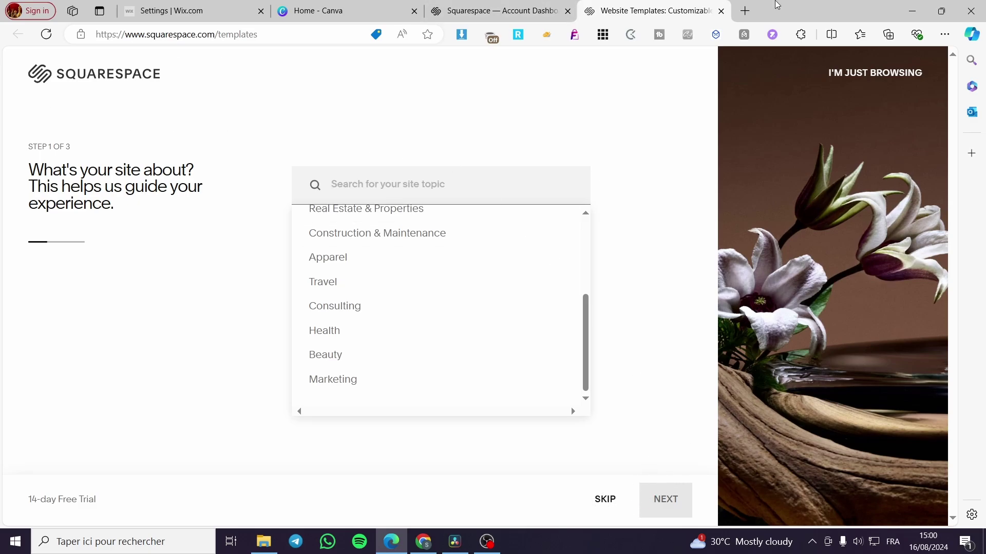
left_click(720, 11)
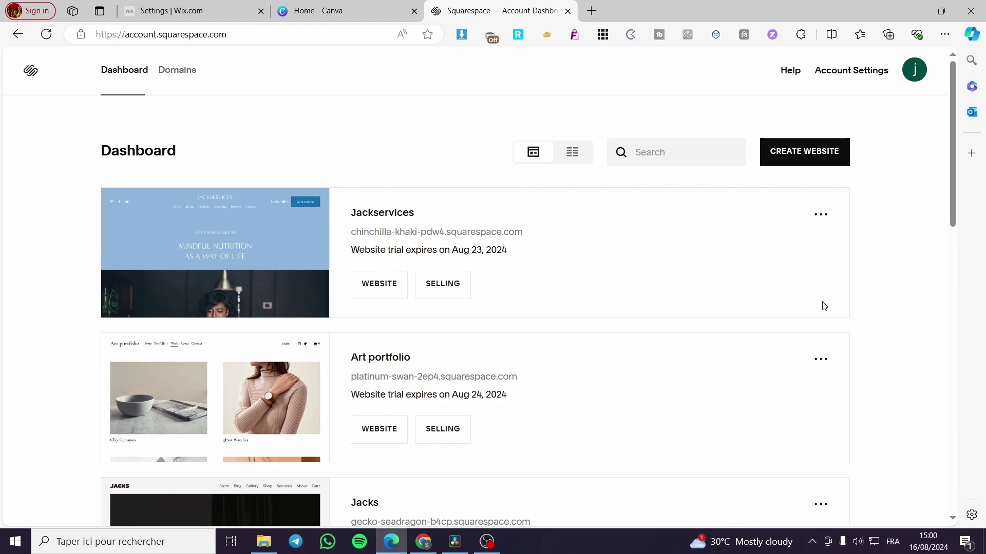
- Open the Jackservices website from the dashboard and review its home page content
left_click(390, 287)
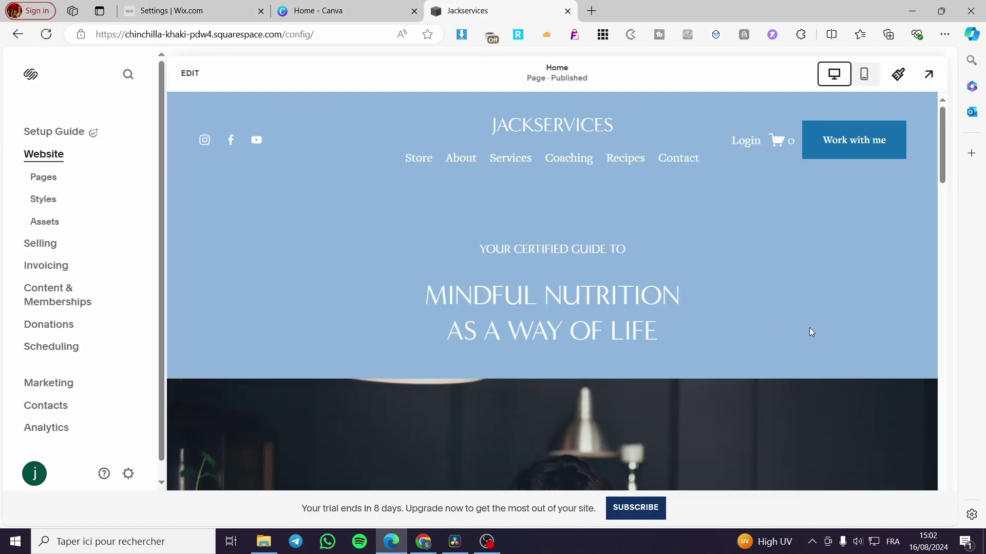
scroll(739, 242, "down", 10)
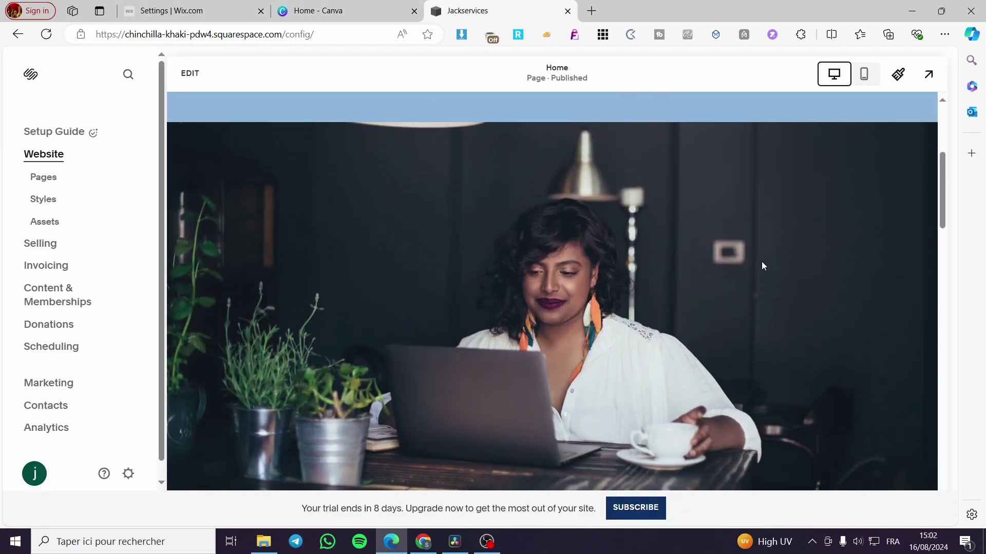
scroll(583, 294, "down", 10)
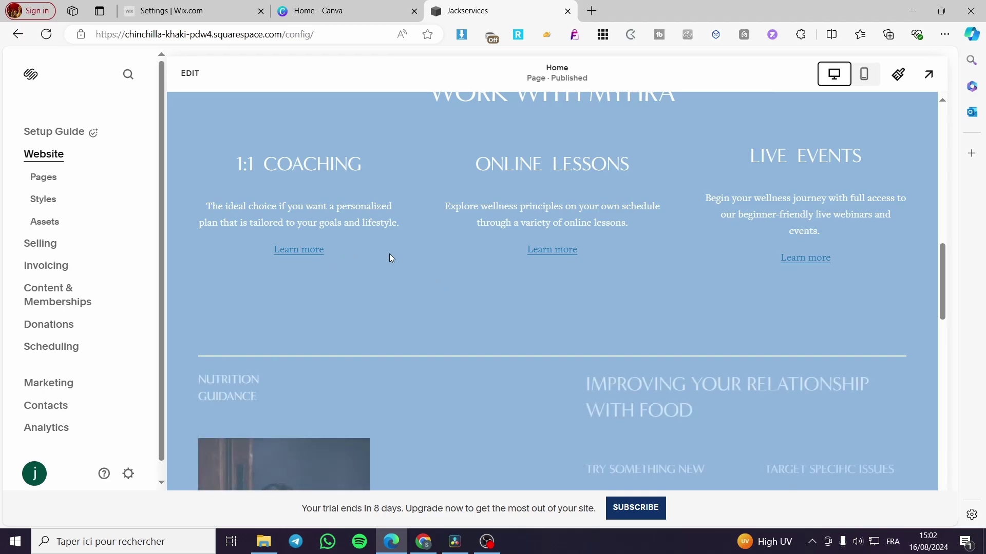
scroll(418, 339, "up", 10)
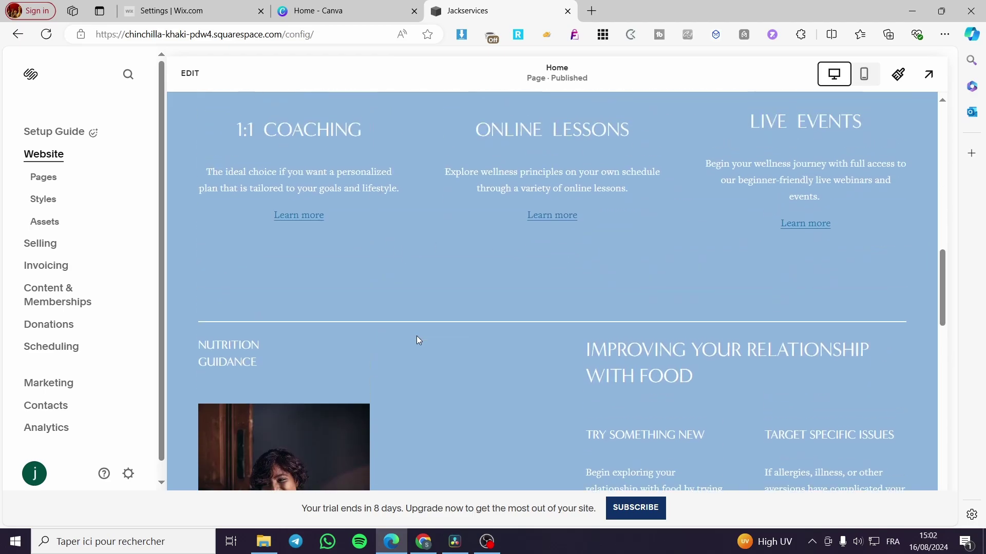
scroll(437, 332, "down", 5)
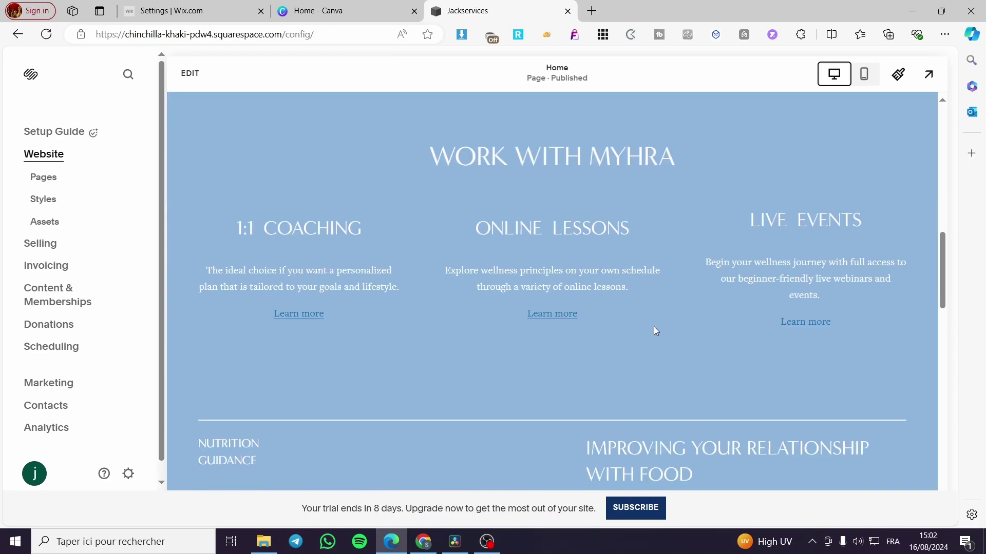
scroll(655, 328, "up", 10)
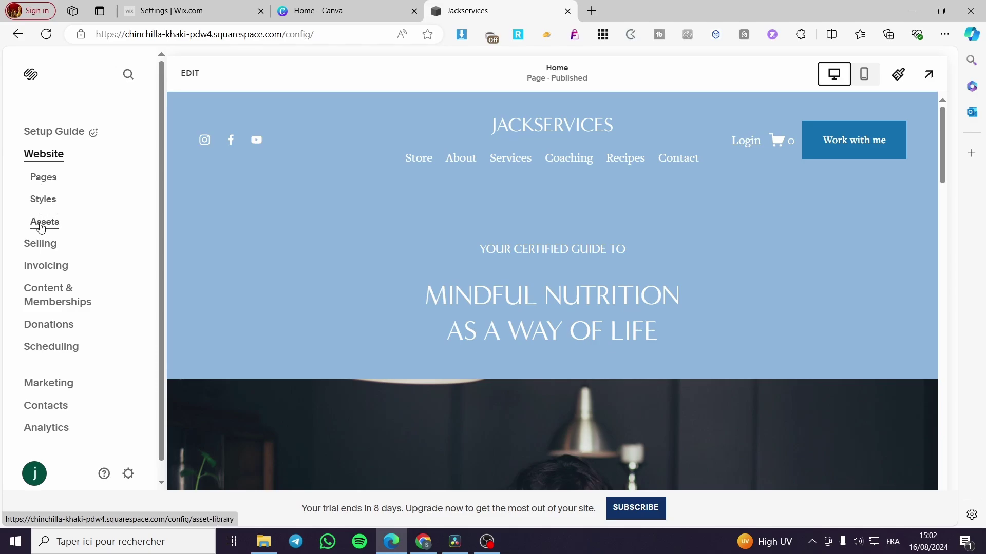
- Review the site's page list, covering the main navigation, member sites and unlinked pages, and return to the site's main menu
left_click(42, 177)
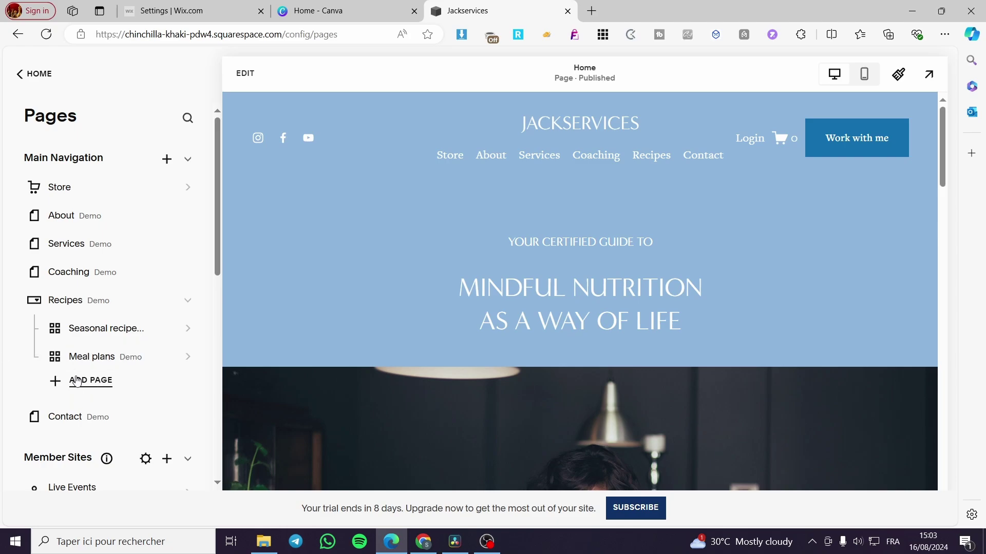
scroll(108, 344, "down", 3)
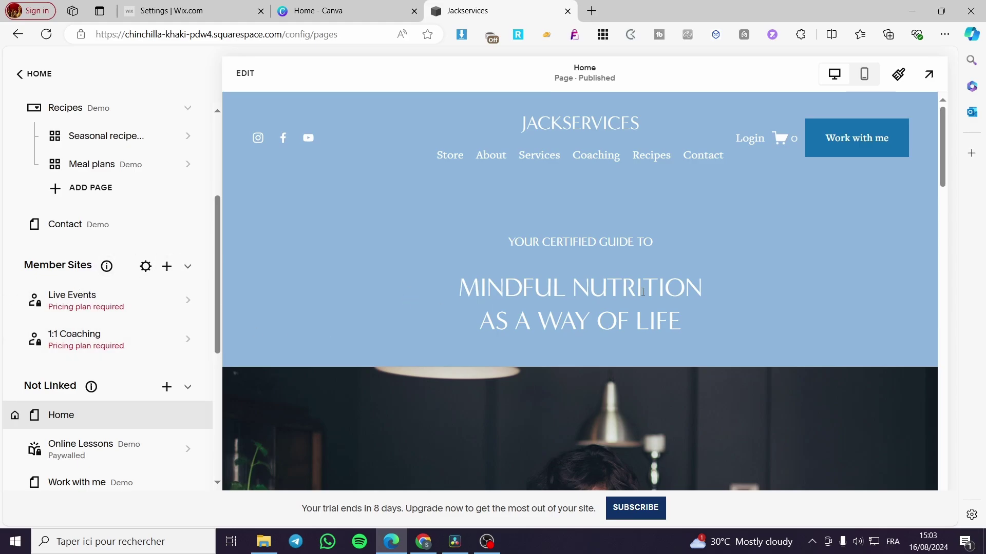
scroll(16, 236, "up", 4)
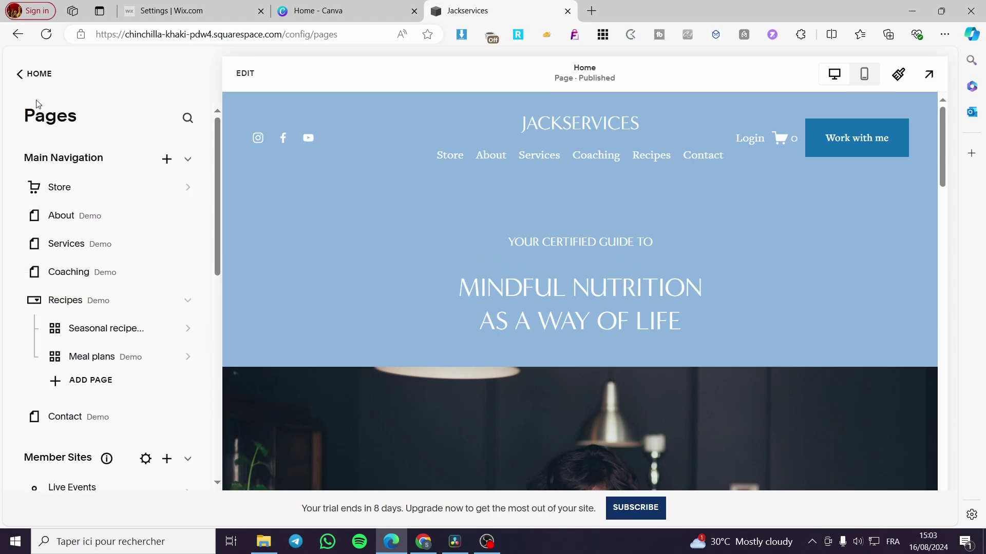
left_click(36, 76)
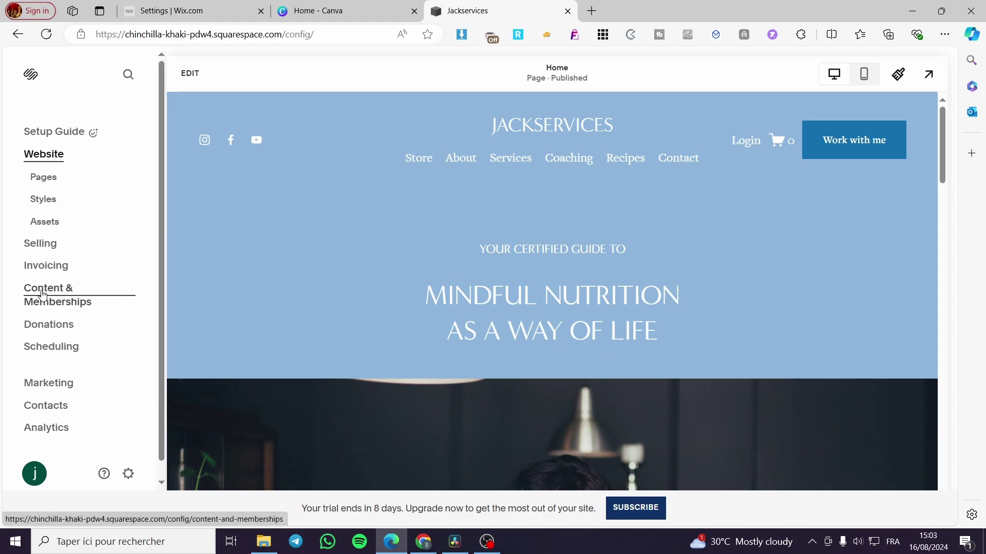
- Open the Content & Memberships section and review the content types offered for sale, such as course, video on demand, member site and blog
left_click(61, 294)
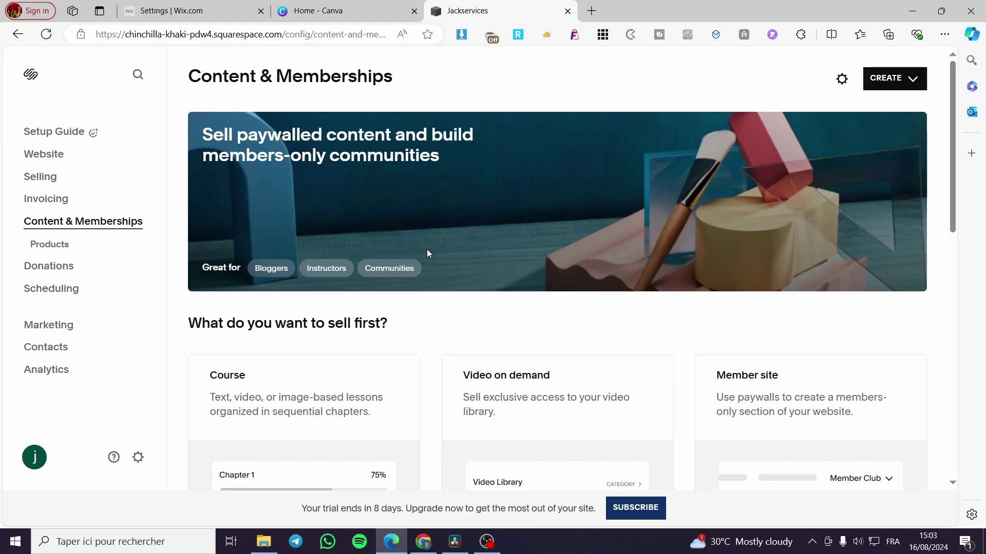
scroll(447, 259, "down", 1)
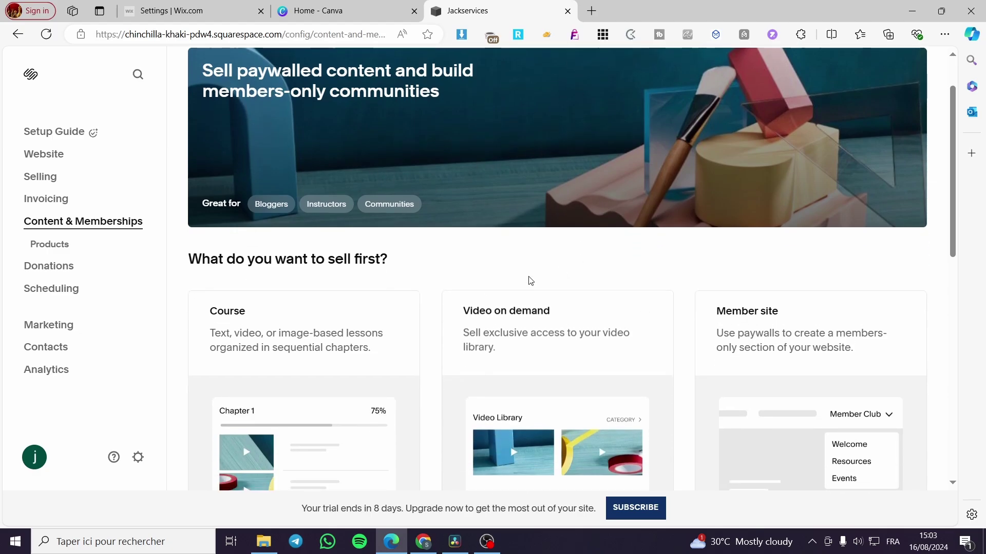
scroll(299, 292, "up", 1)
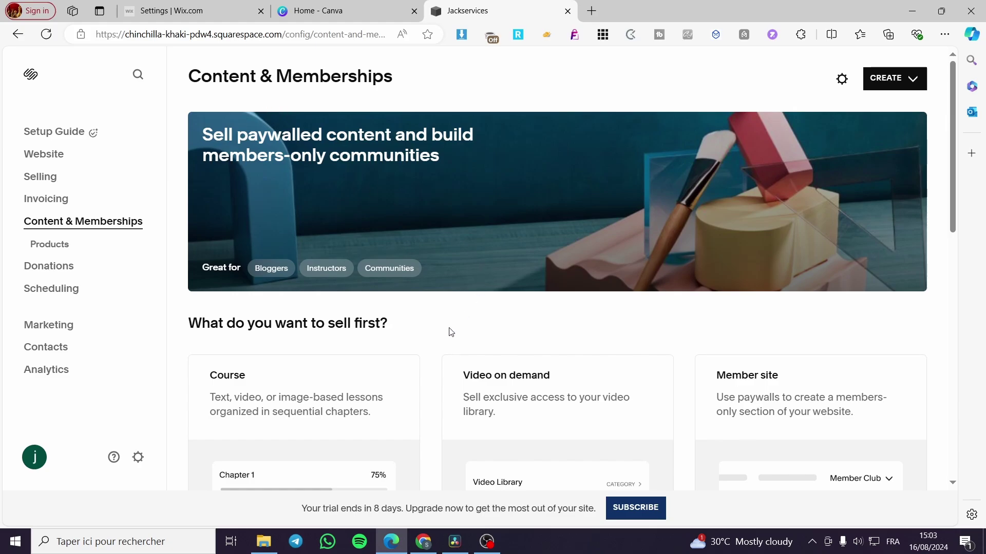
scroll(257, 336, "down", 1)
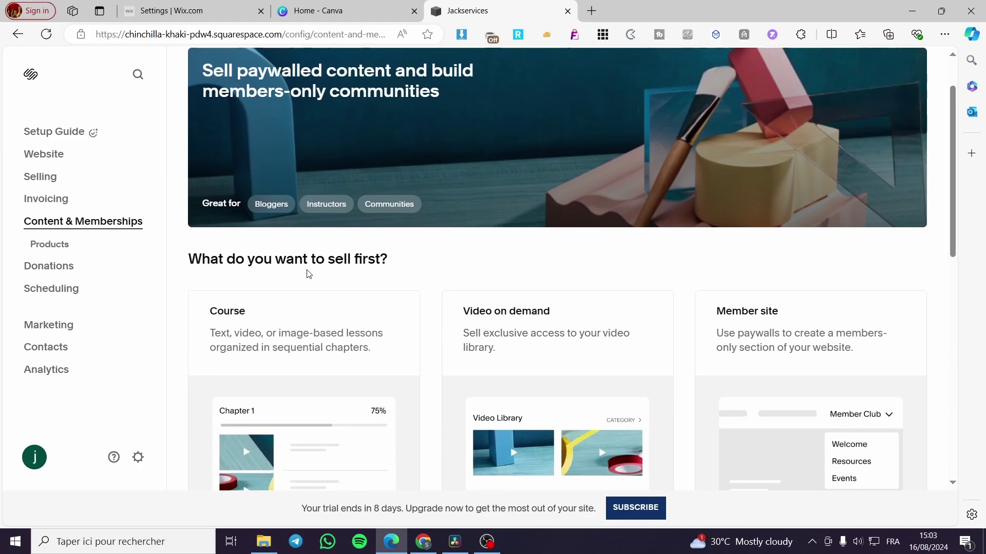
scroll(347, 265, "down", 2)
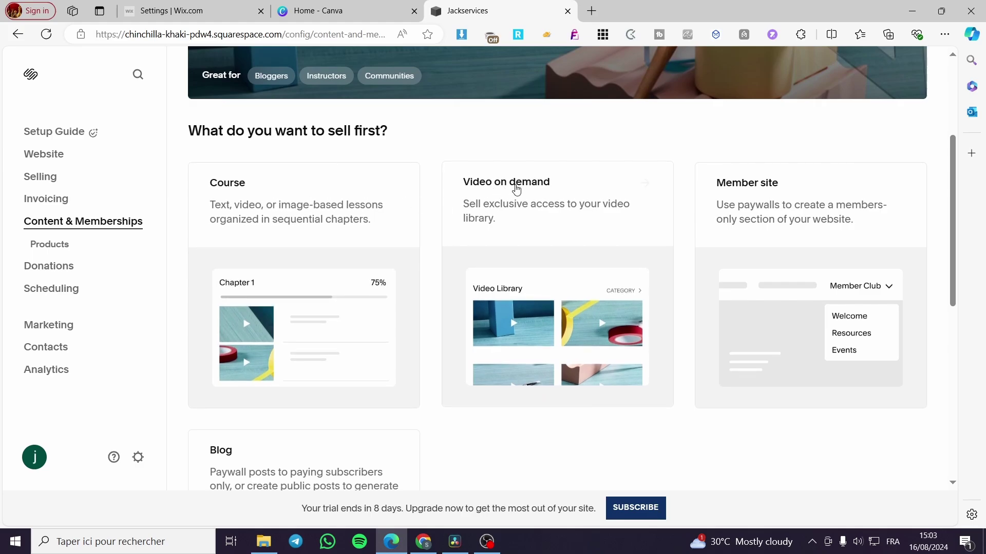
scroll(854, 200, "down", 1)
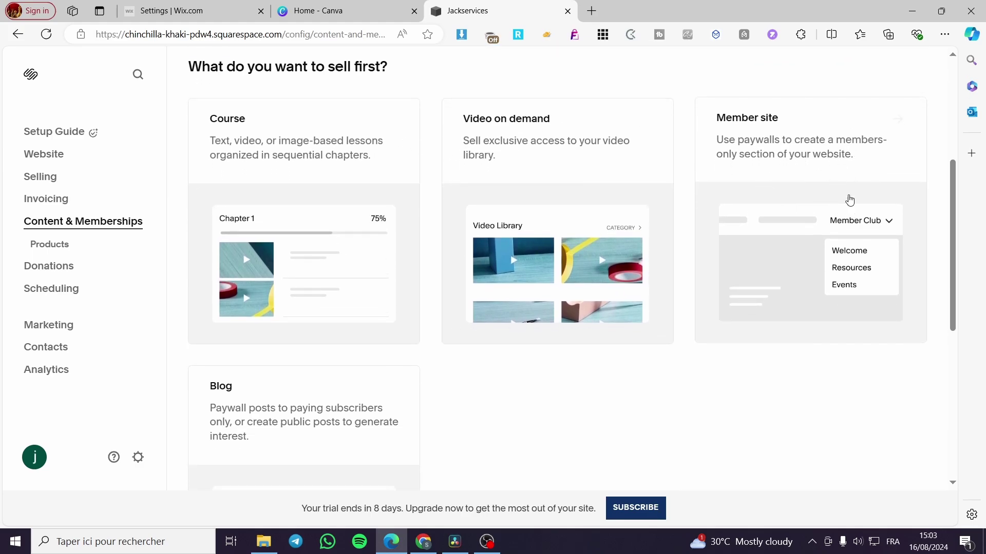
scroll(796, 185, "down", 2)
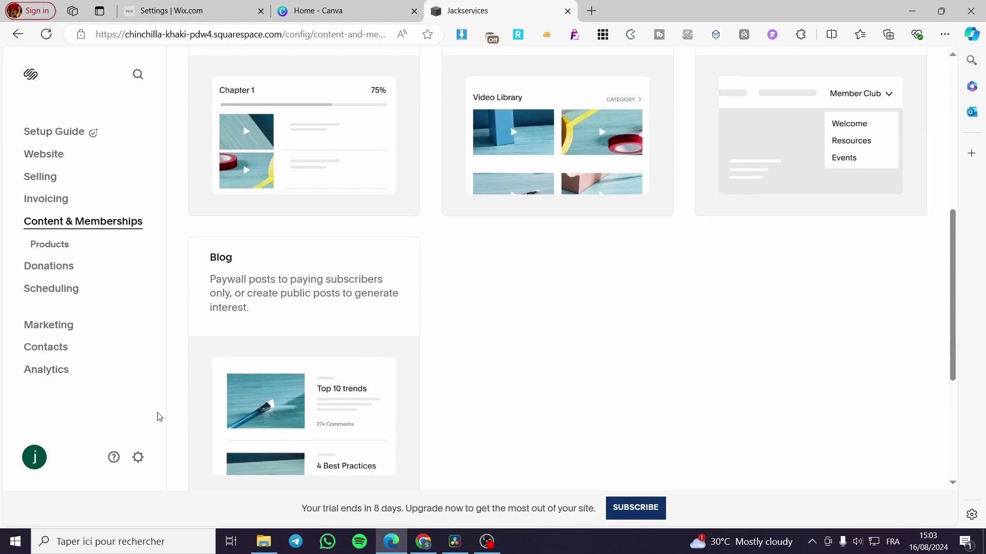
scroll(330, 418, "down", 4)
scroll(308, 362, "up", 7)
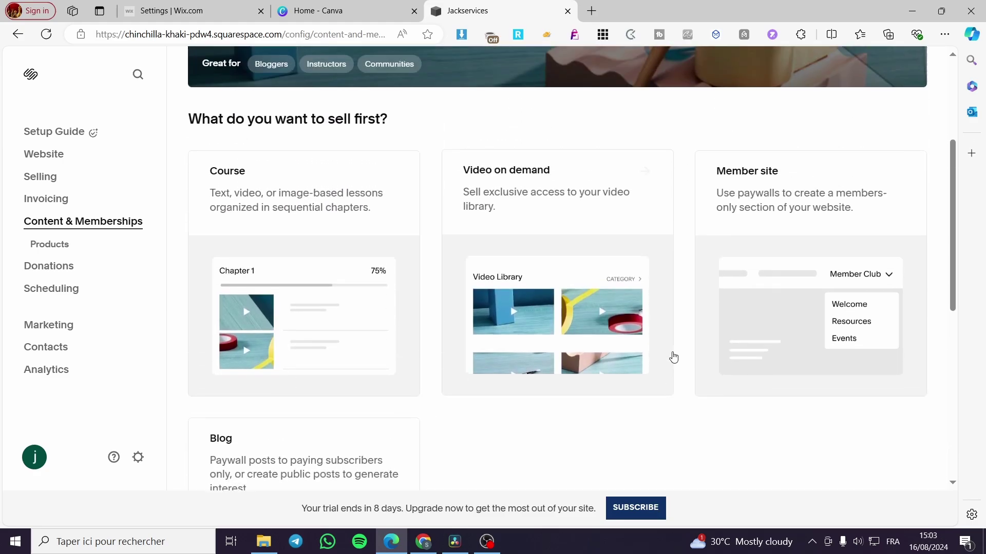
scroll(673, 358, "up", 3)
- Create a member site titled "Jacks subscribers" using the "Welcome Home" homepage template with the wavy divider and three image columns
left_click(924, 77)
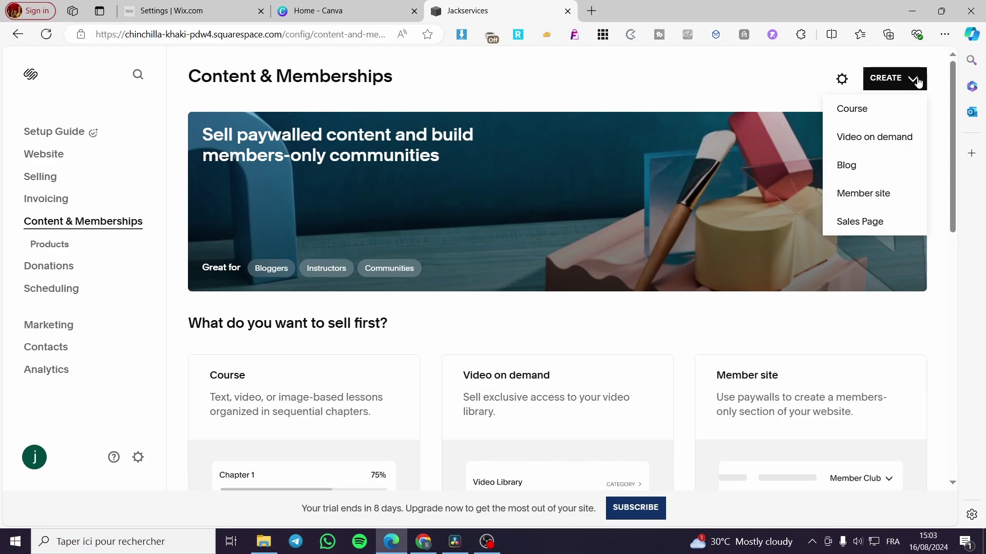
left_click(874, 197)
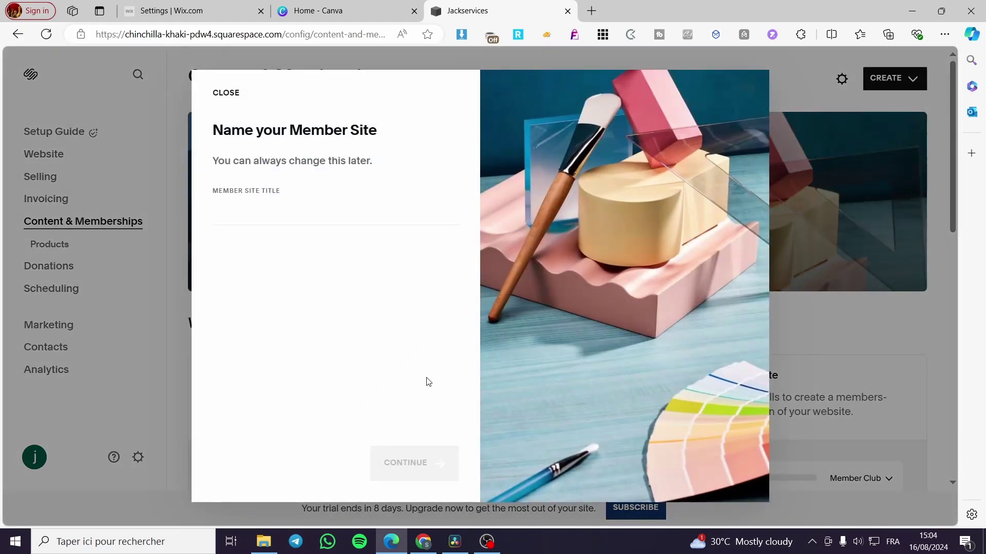
left_click(255, 215)
type("Jacks")
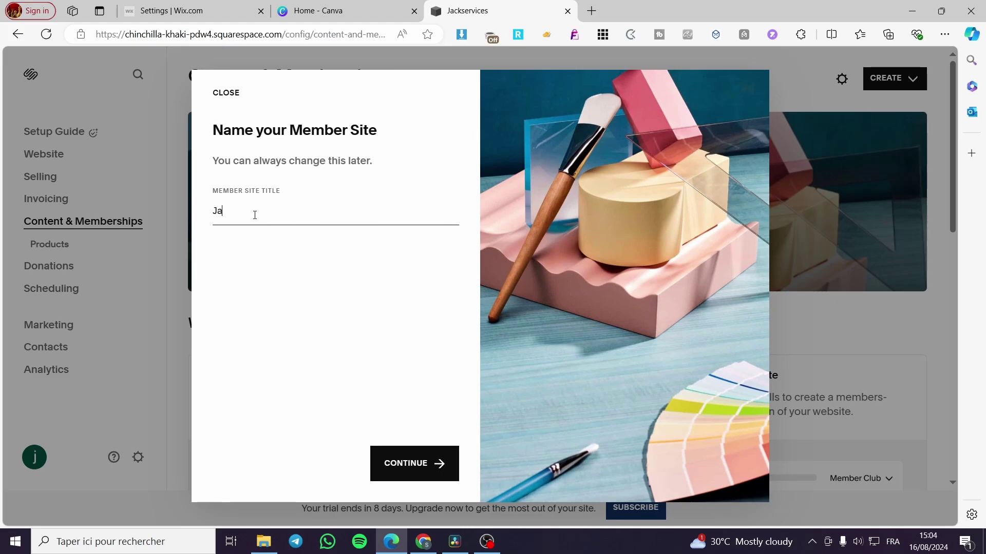
type("u")
key("BackSpace")
type("s")
type("subscribers")
left_click(388, 465)
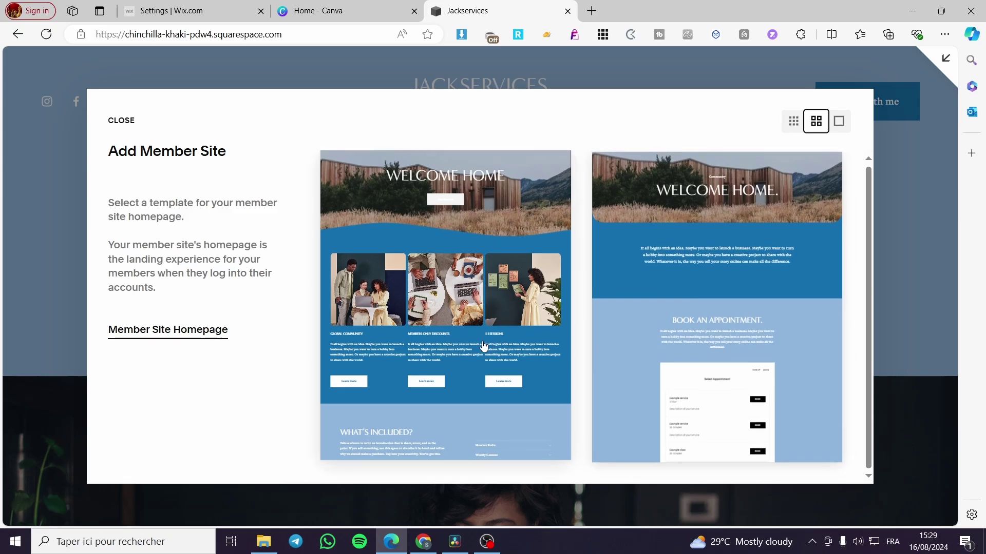
key("Escape")
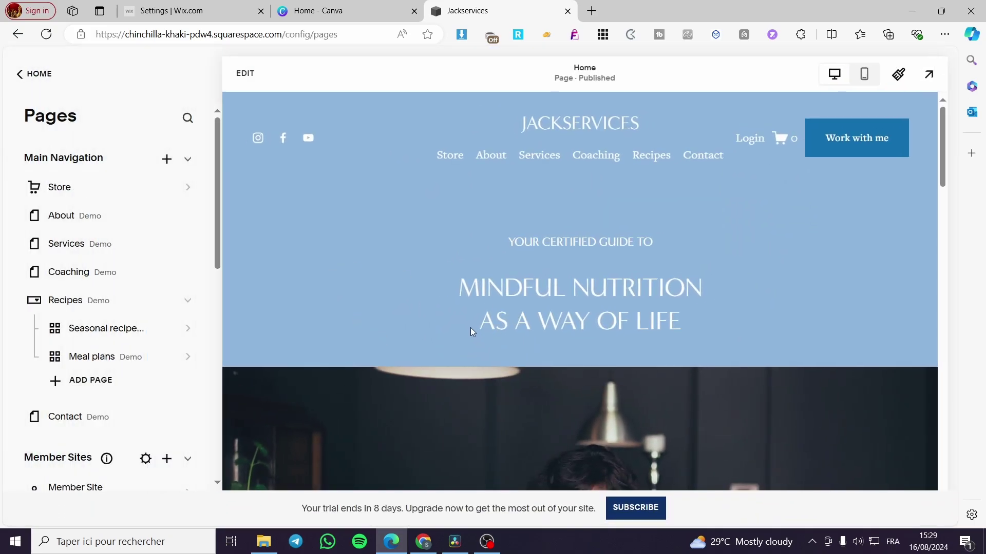
scroll(637, 315, "down", 3)
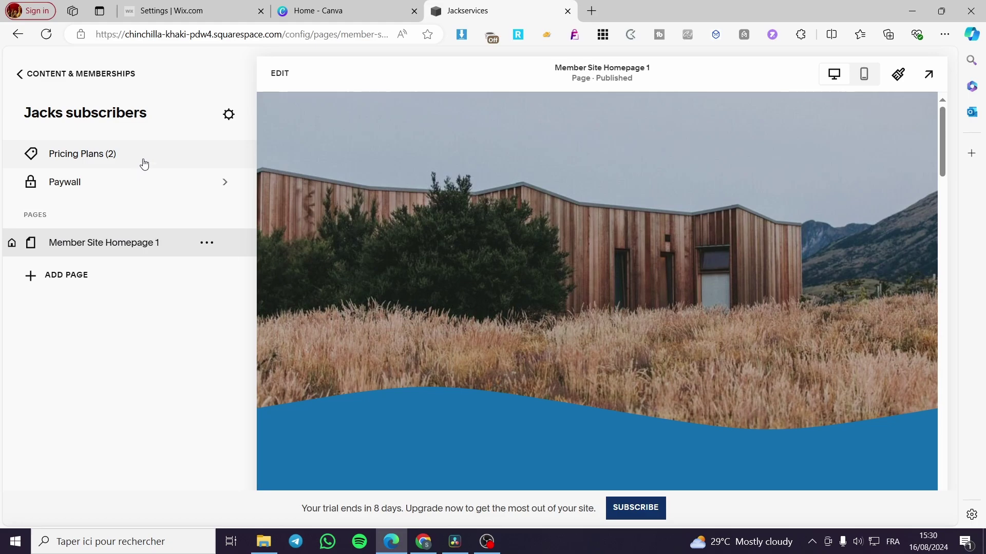
- Look through the new member site's homepage and open it for editing
scroll(698, 308, "down", 10)
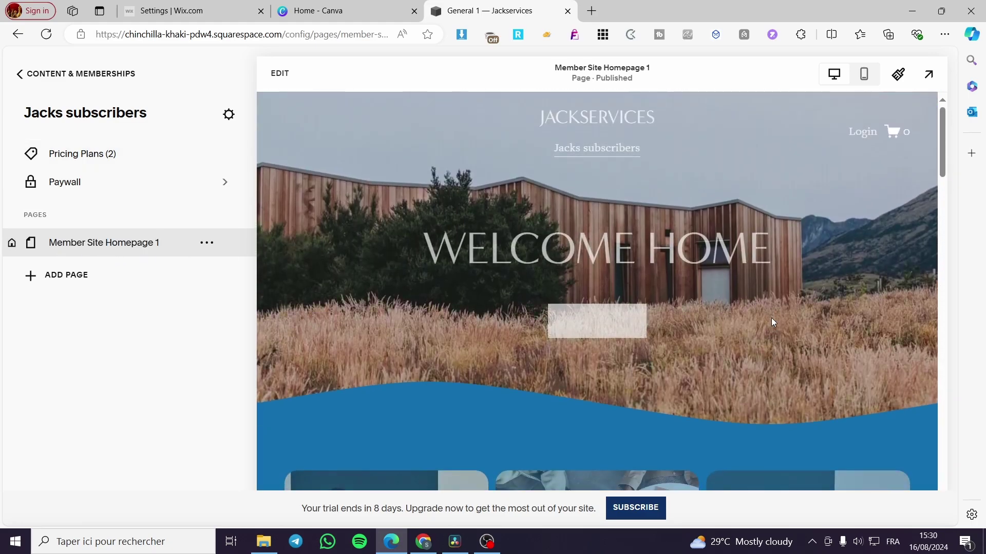
scroll(771, 318, "down", 7)
scroll(770, 321, "down", 5)
scroll(765, 323, "up", 6)
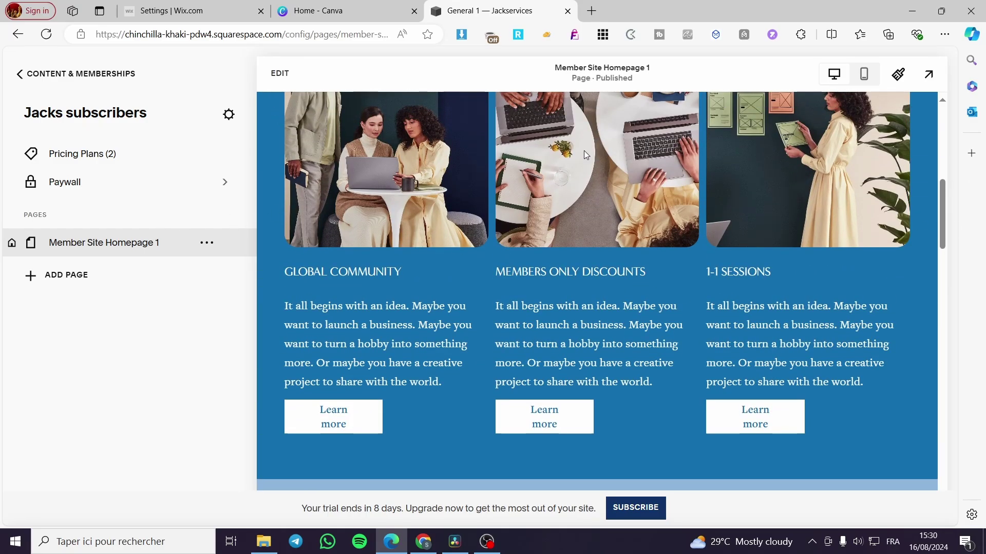
left_click(266, 72)
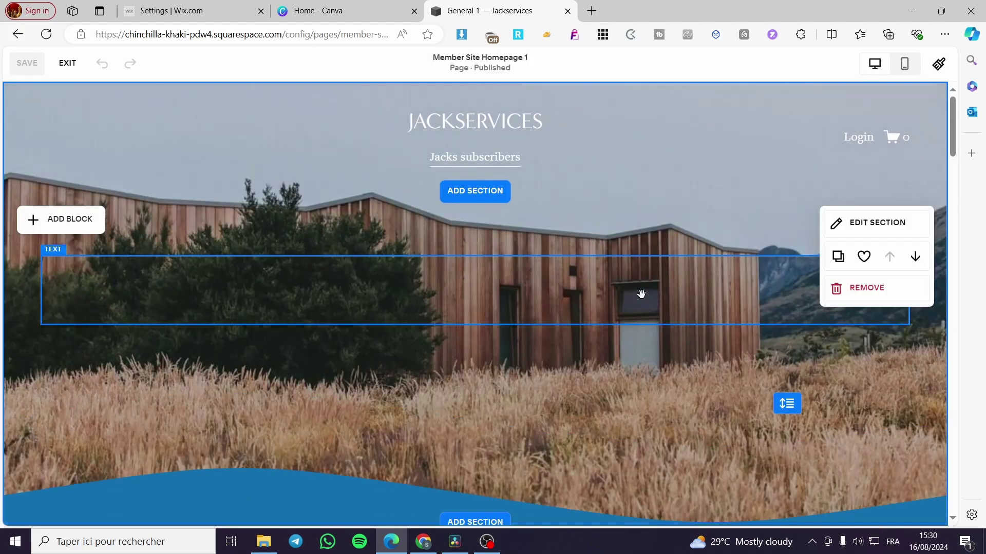
mouse_move(799, 145)
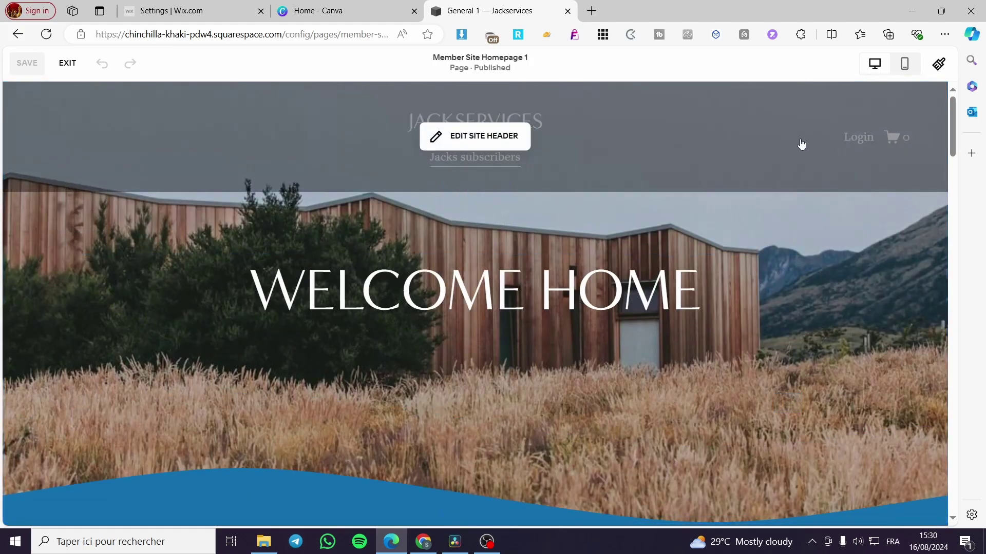
- Inspect the member homepage's site header, checking the site title and navigation content, and show the site's pages
scroll(651, 206, "down", 5)
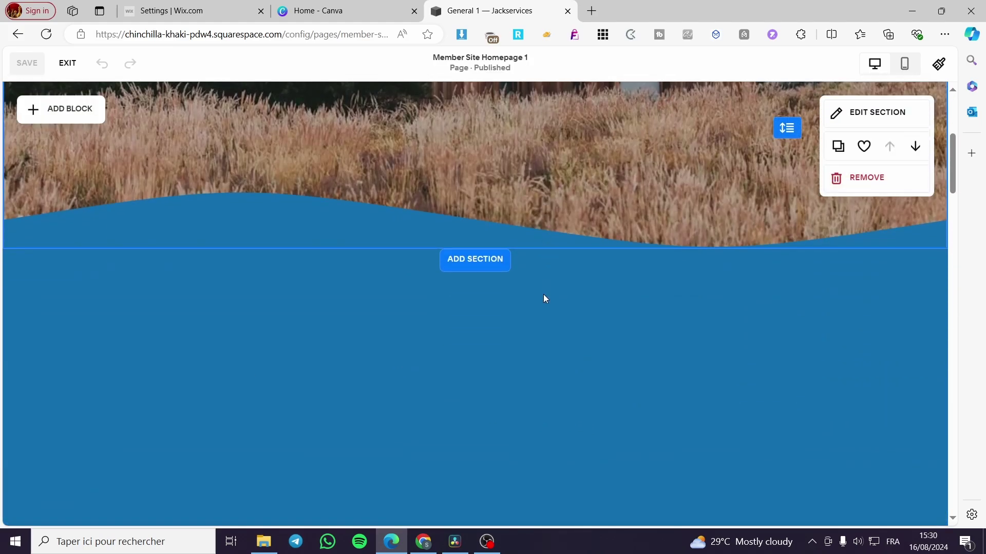
scroll(571, 372, "up", 5)
mouse_move(871, 143)
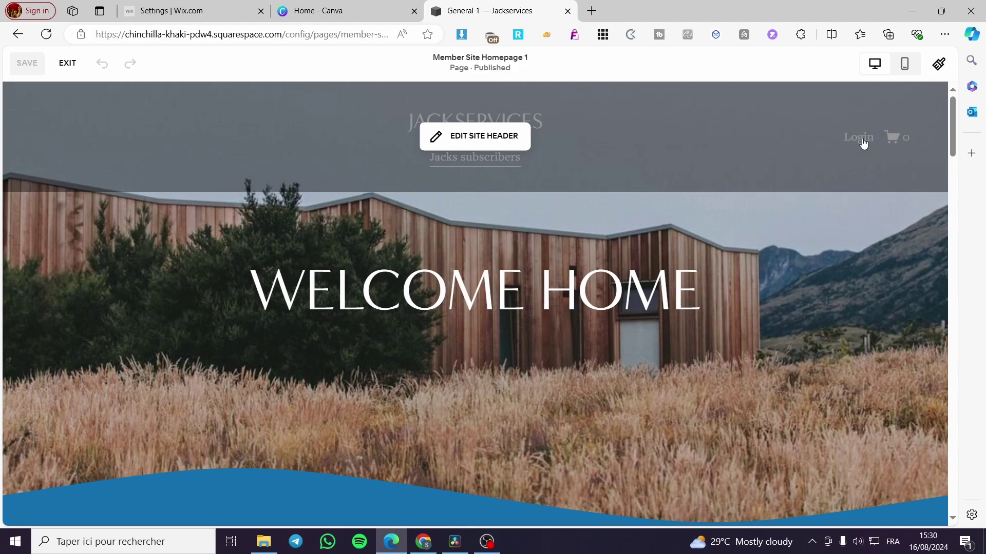
left_click(480, 136)
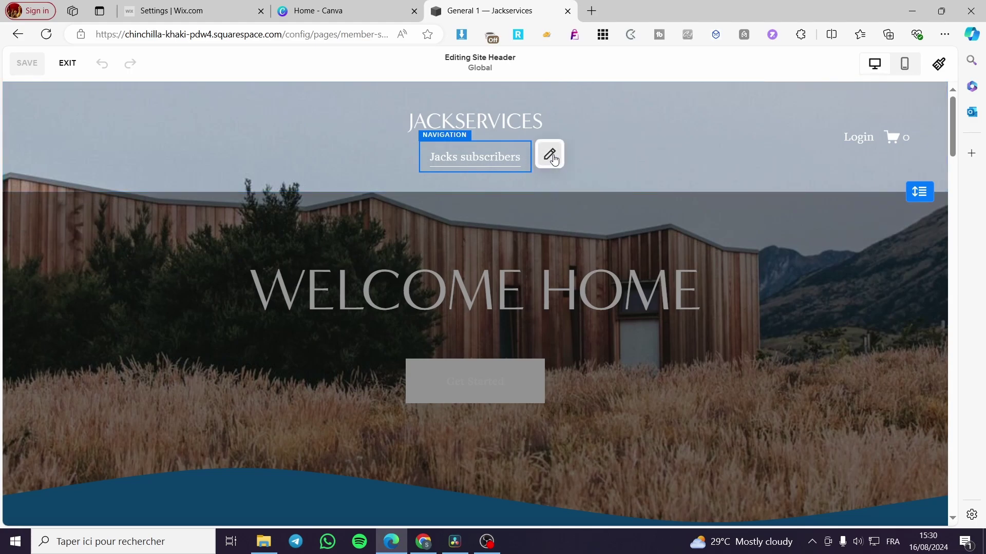
mouse_move(545, 163)
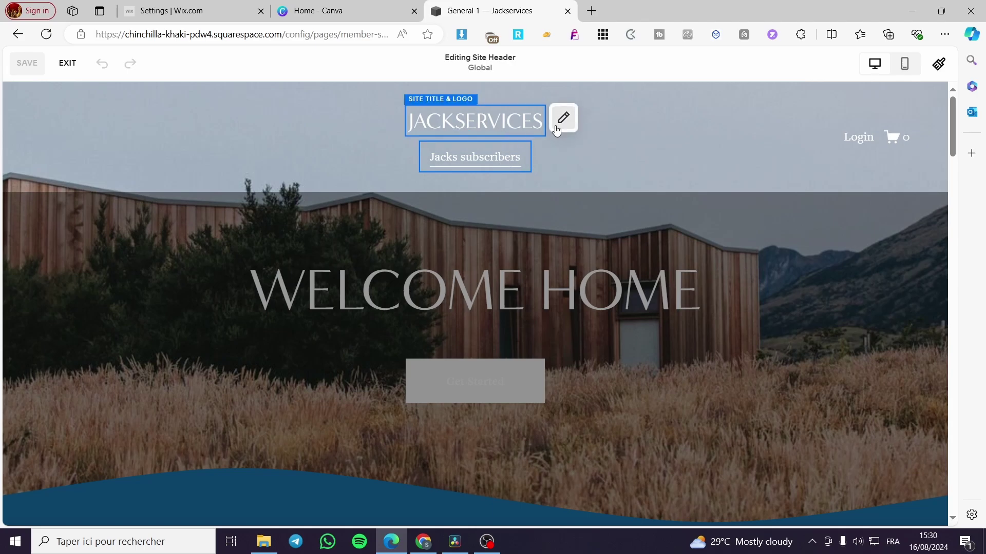
left_click(475, 121)
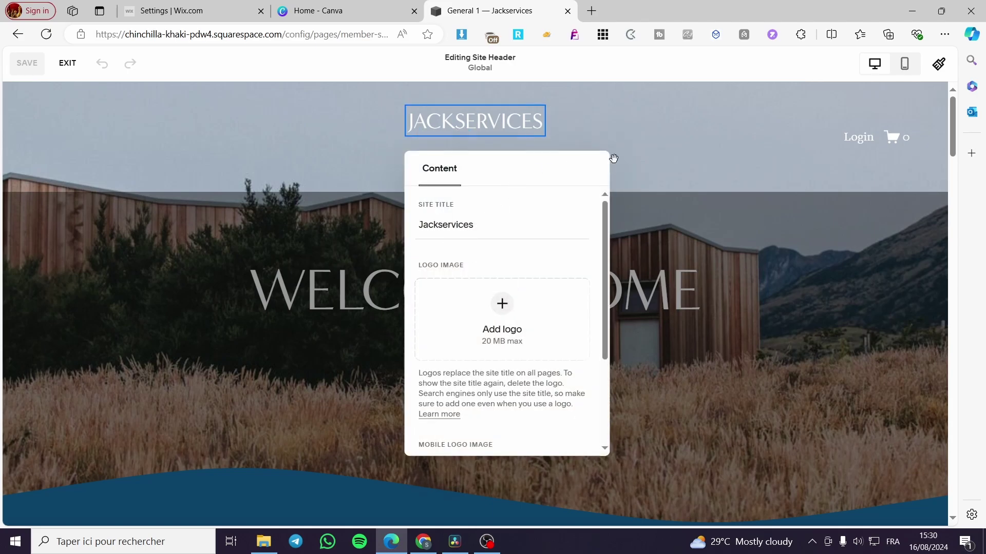
left_click(613, 158)
left_click(525, 162)
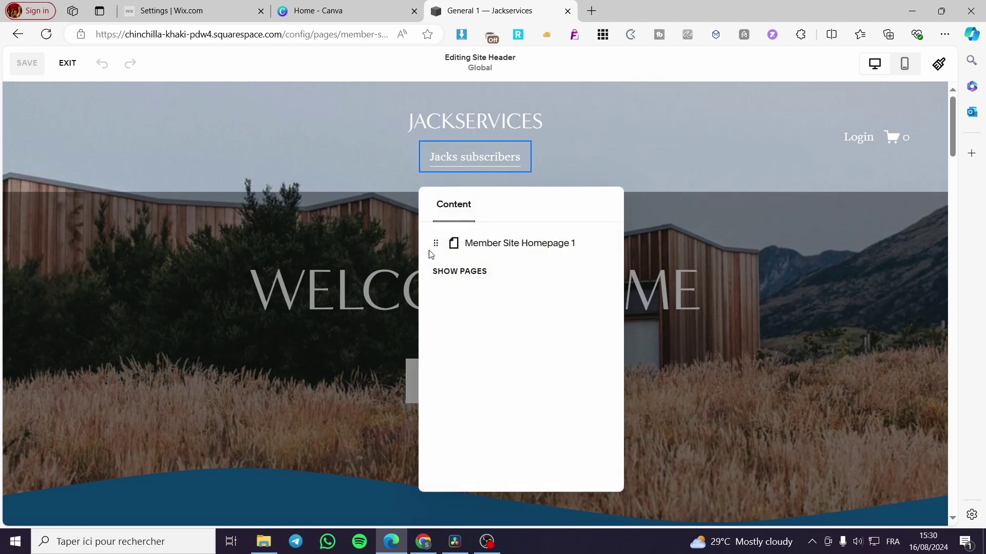
left_click(469, 273)
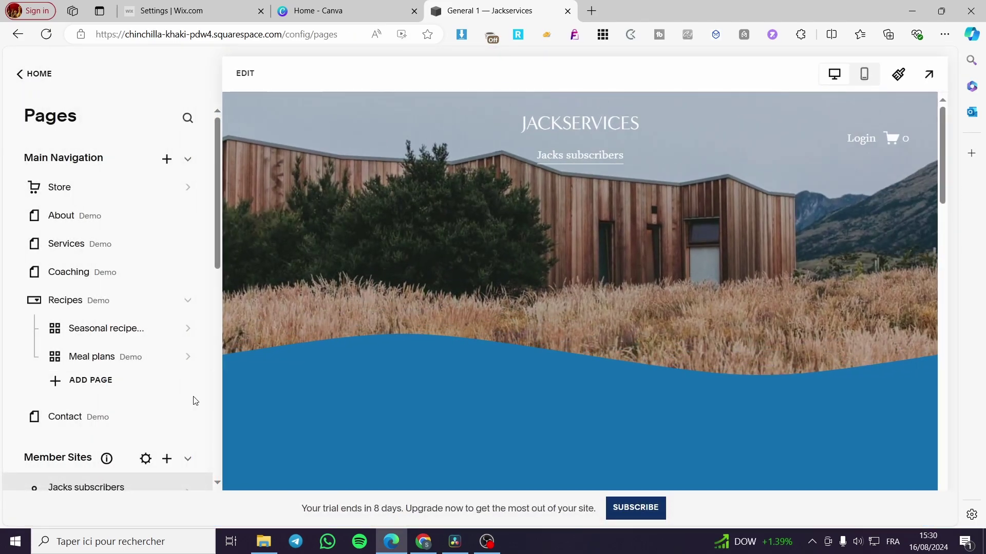
- View the homepage templates offered for adding another member site, and close the selection without adding one
scroll(133, 380, "down", 3)
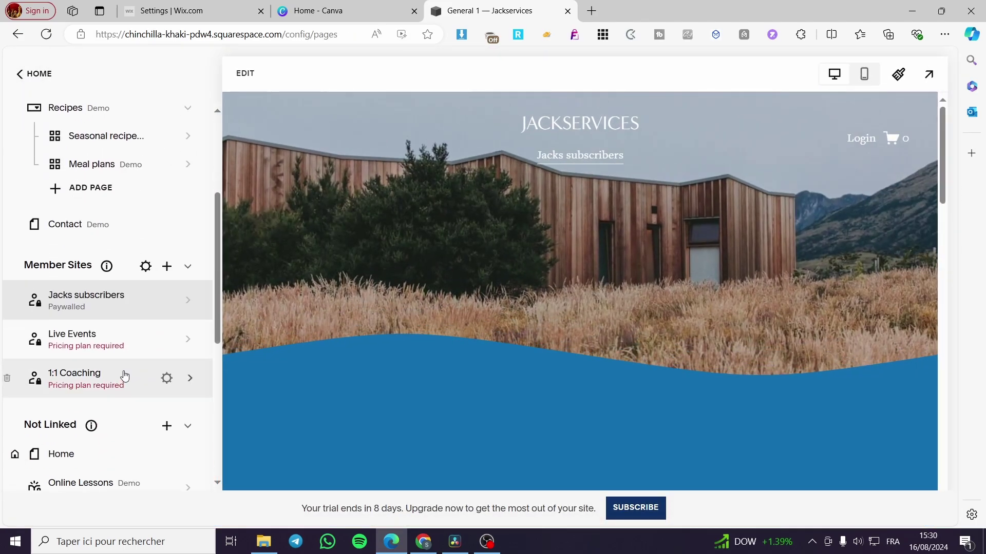
left_click(166, 266)
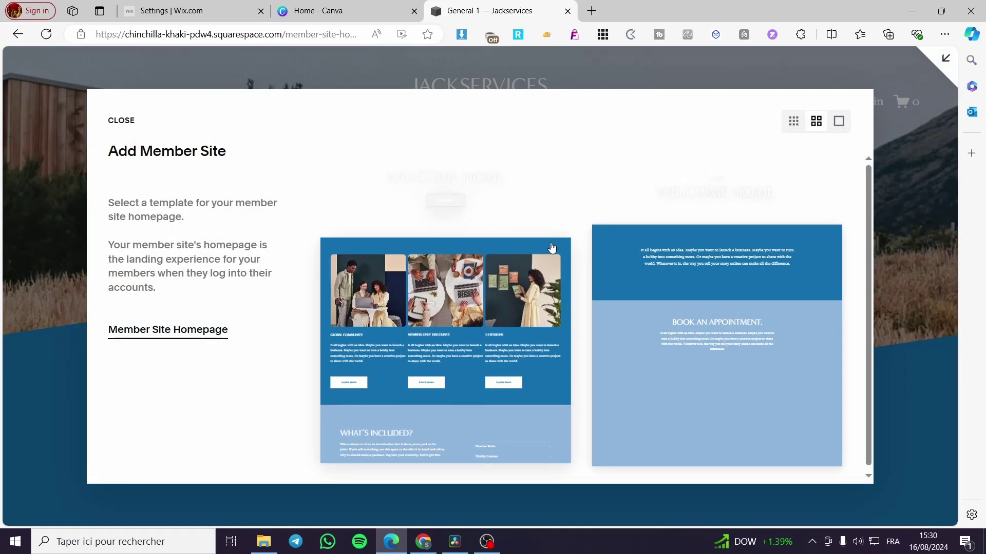
left_click(121, 119)
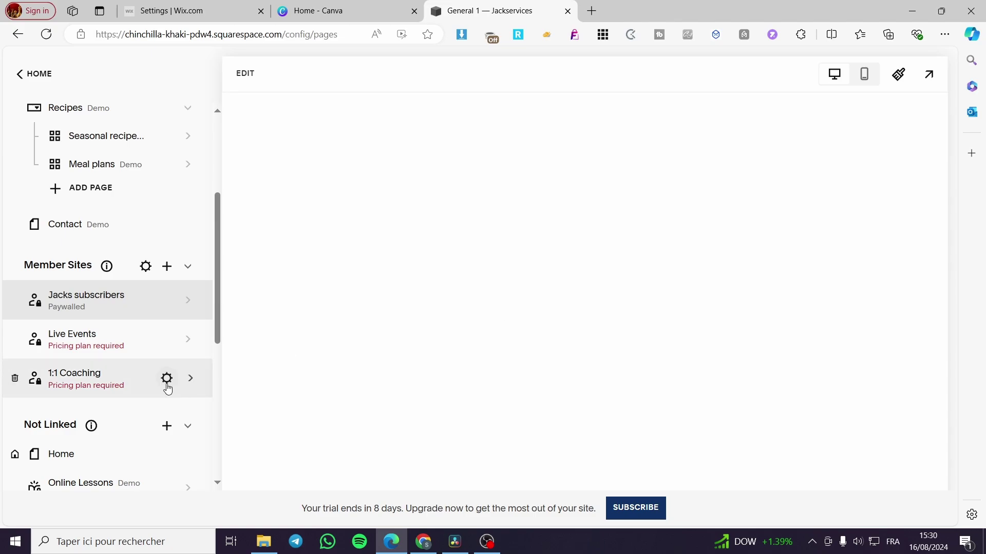
- Check the pages inside the "Jacks subscribers" member site and return to the website's page list at the Member Sites section
left_click(84, 313)
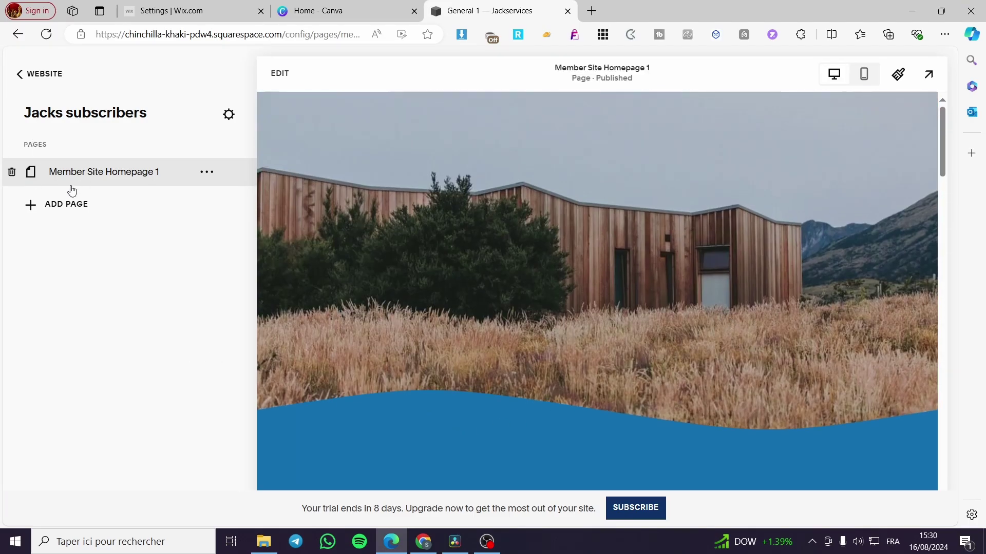
left_click(24, 75)
scroll(154, 365, "down", 2)
scroll(141, 370, "down", 3)
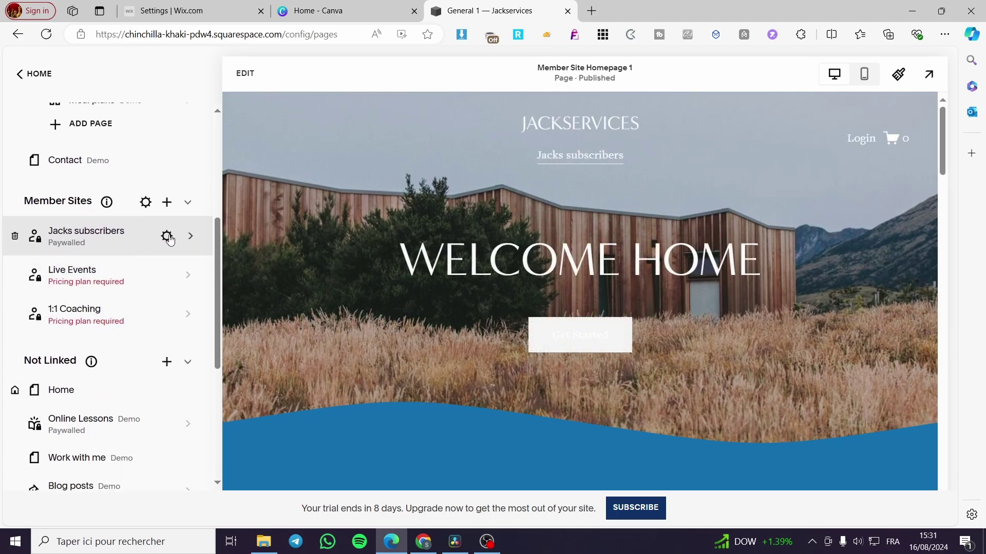
- Open the general settings of the "Jacks subscribers" member site and close them, discarding any changes
left_click(167, 236)
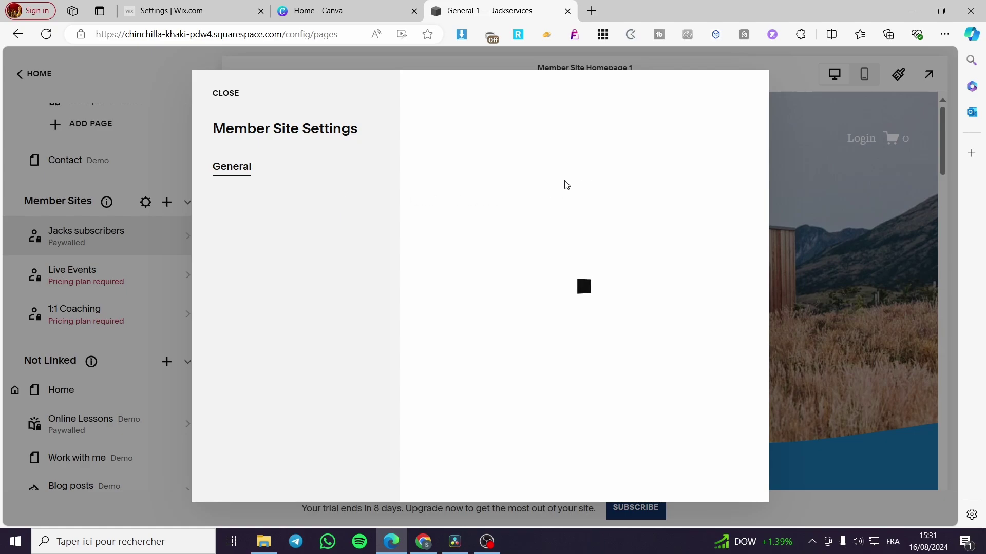
left_click(226, 94)
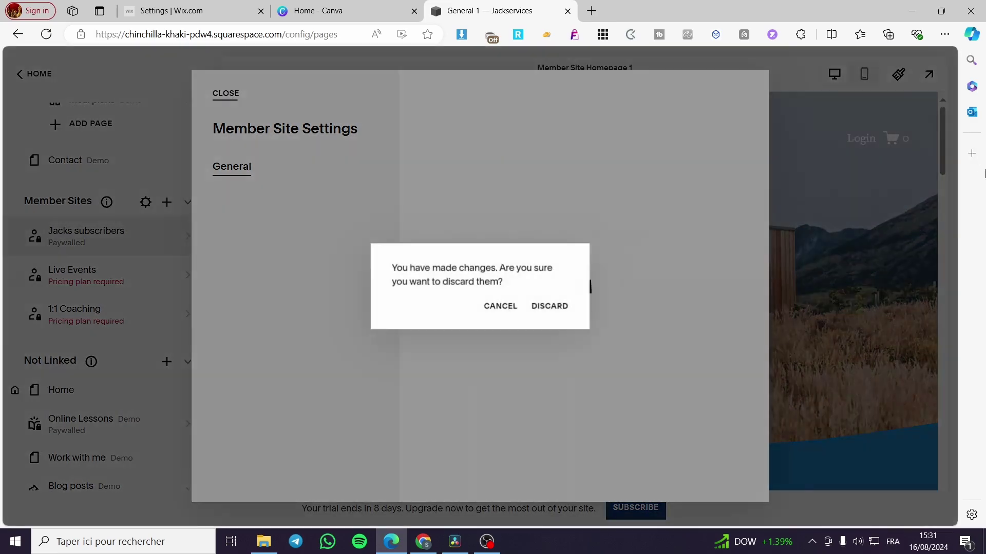
left_click(549, 307)
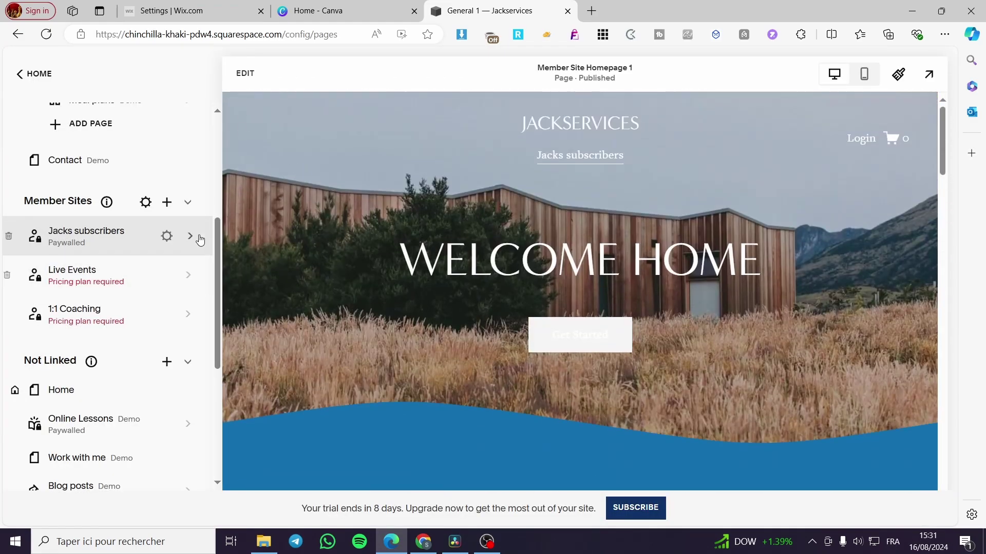
- Open the "Jacks subscribers" member site and check the options and settings of Member Site Homepage 1
left_click(191, 236)
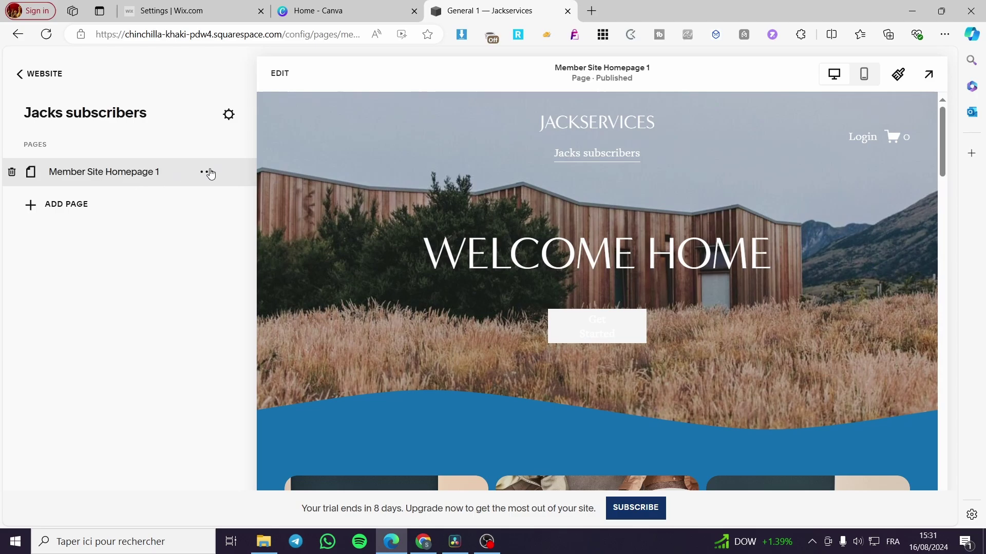
left_click(206, 172)
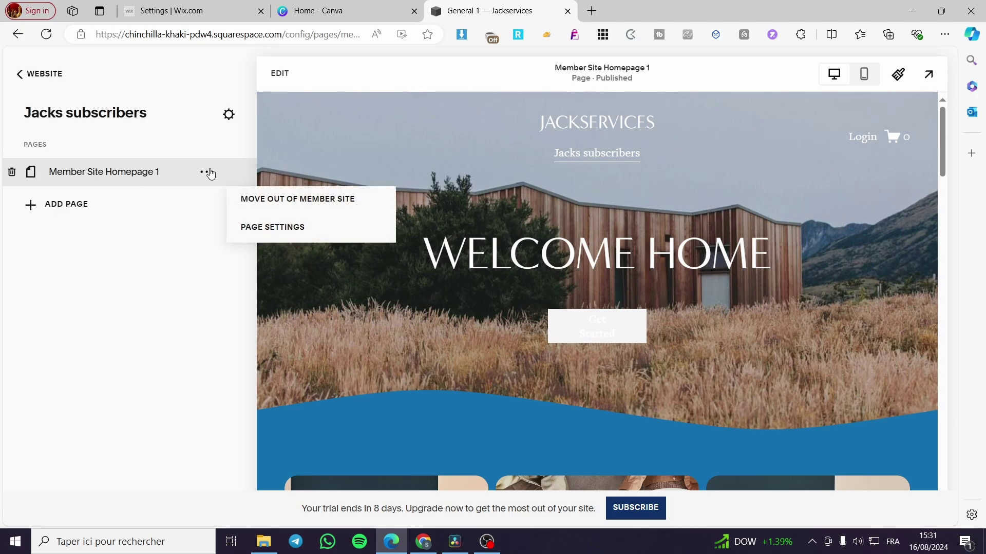
left_click(249, 227)
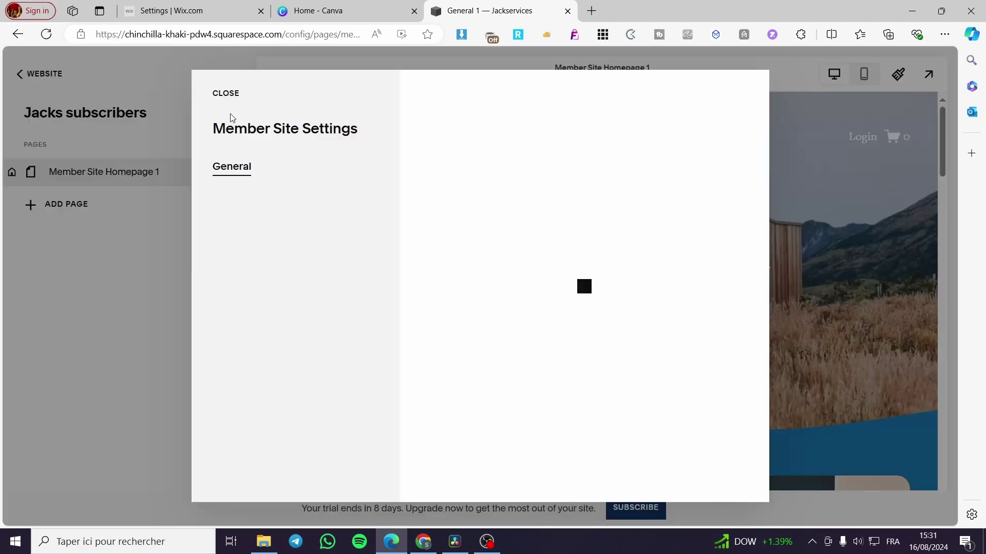
left_click(876, 341)
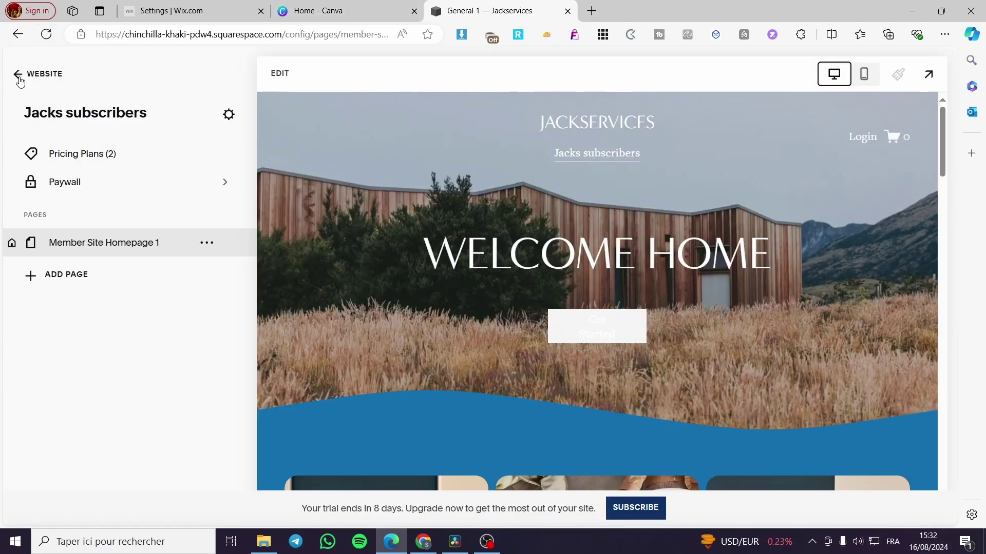
- Start a new pricing plan for the "Jacks subscribers" member site and name it "Basic"
left_click(88, 157)
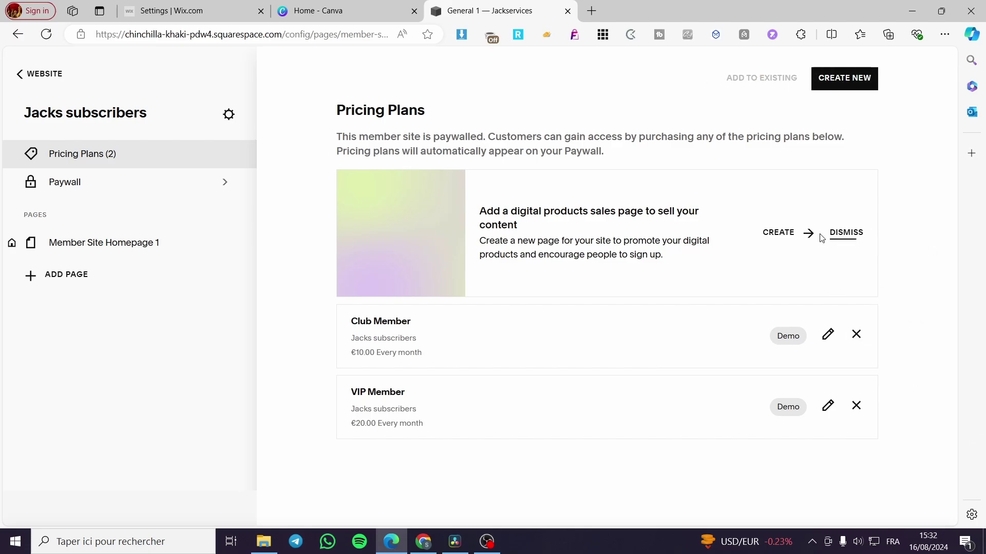
left_click(786, 234)
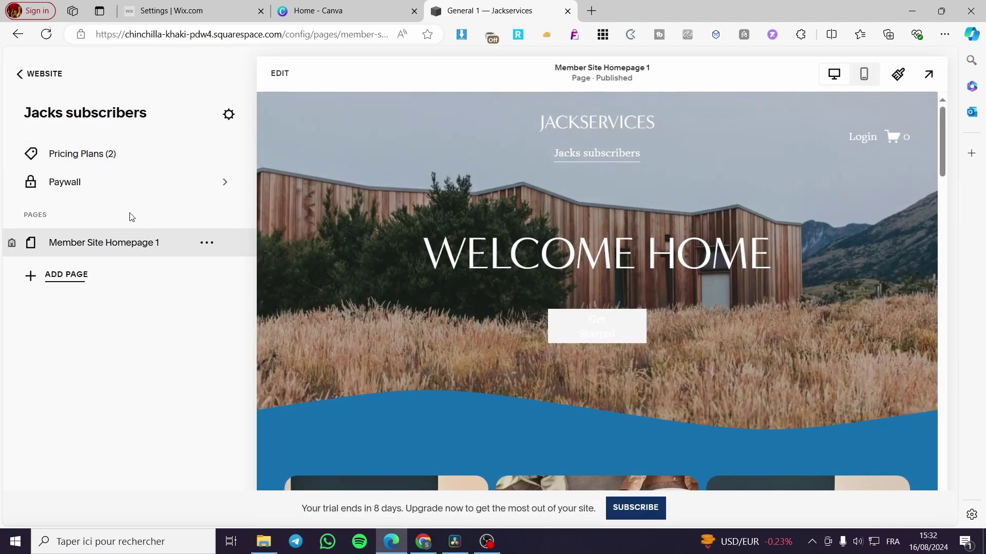
left_click(92, 154)
left_click(842, 77)
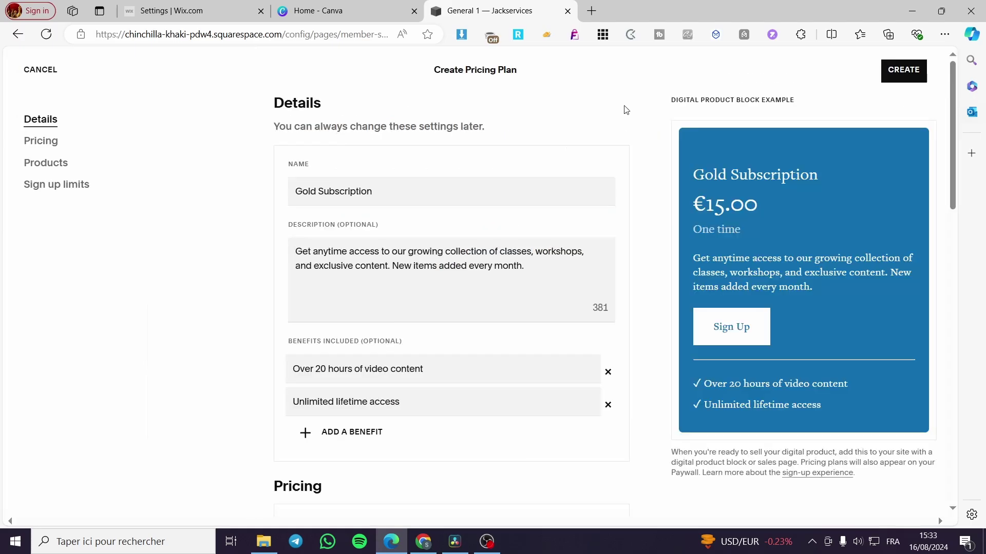
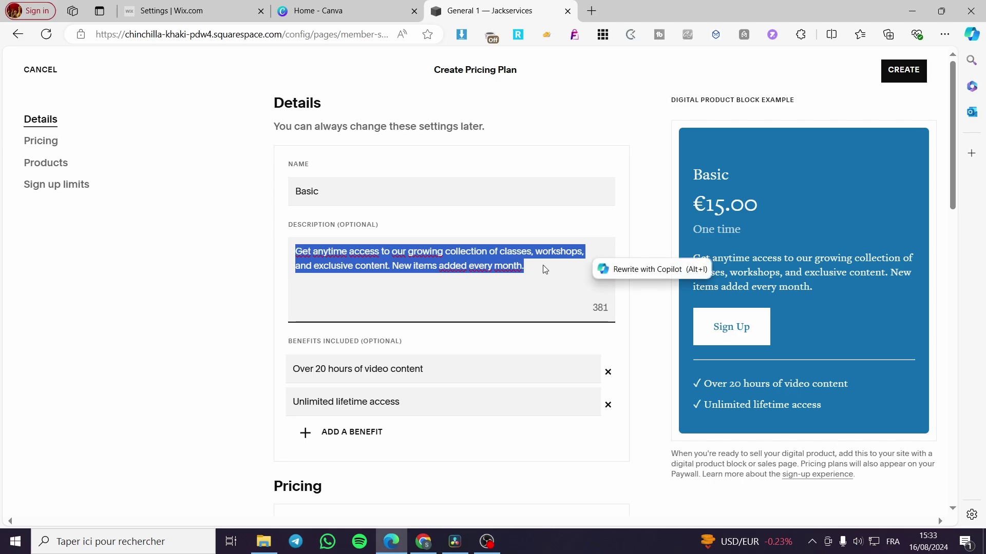
- Replace the plan's description with "The basic subscription will allow you to get some of the exclusive content of the trading strategies."
key("BackSpace")
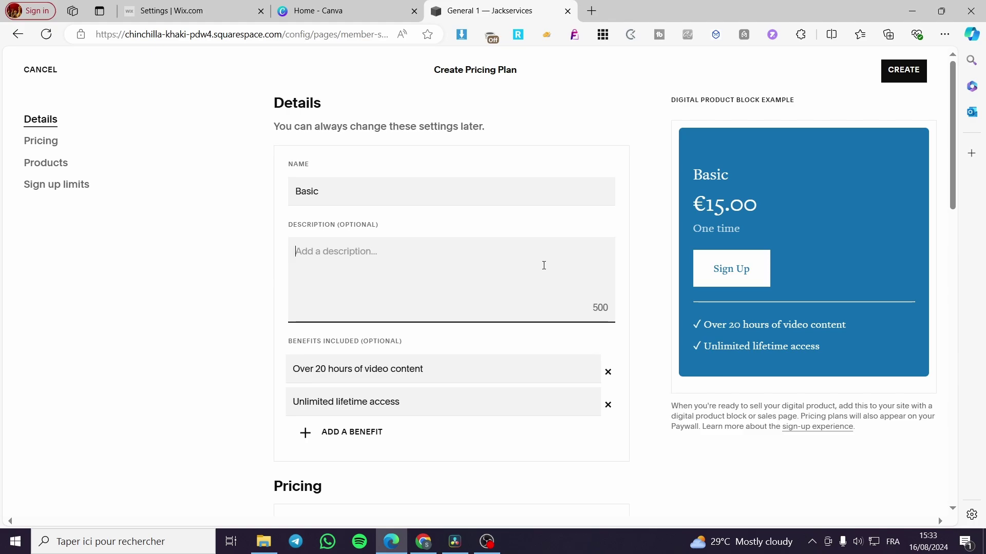
type("Th")
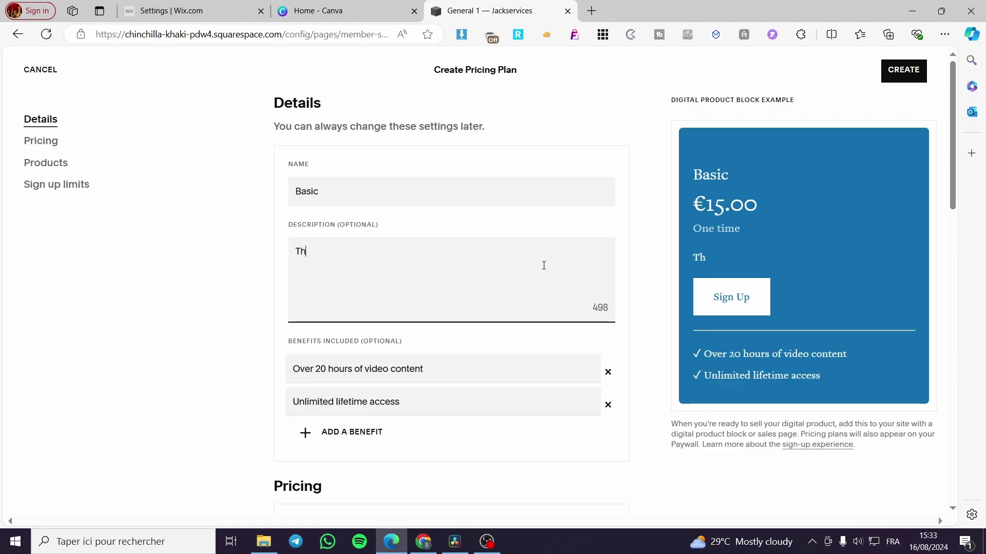
type("e basic subscr")
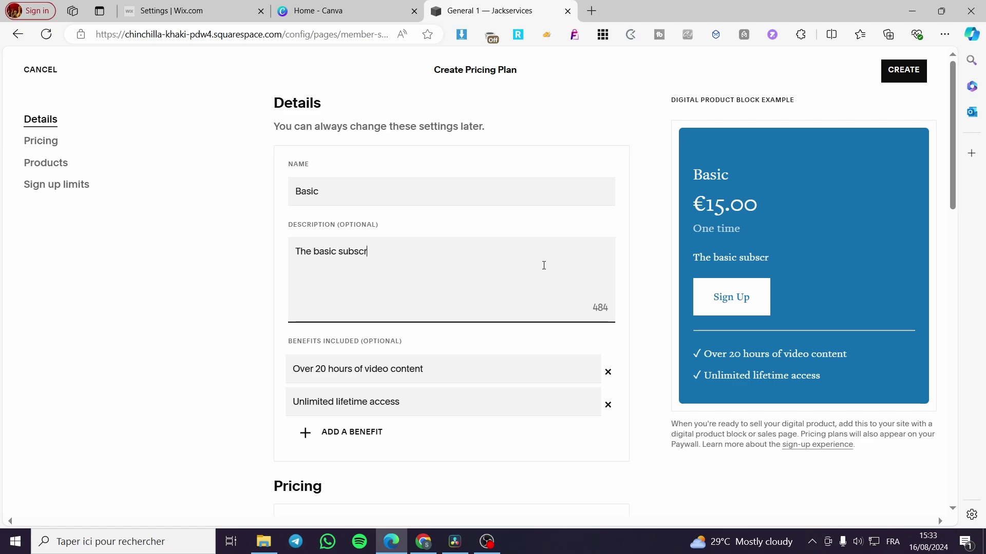
type("iption ")
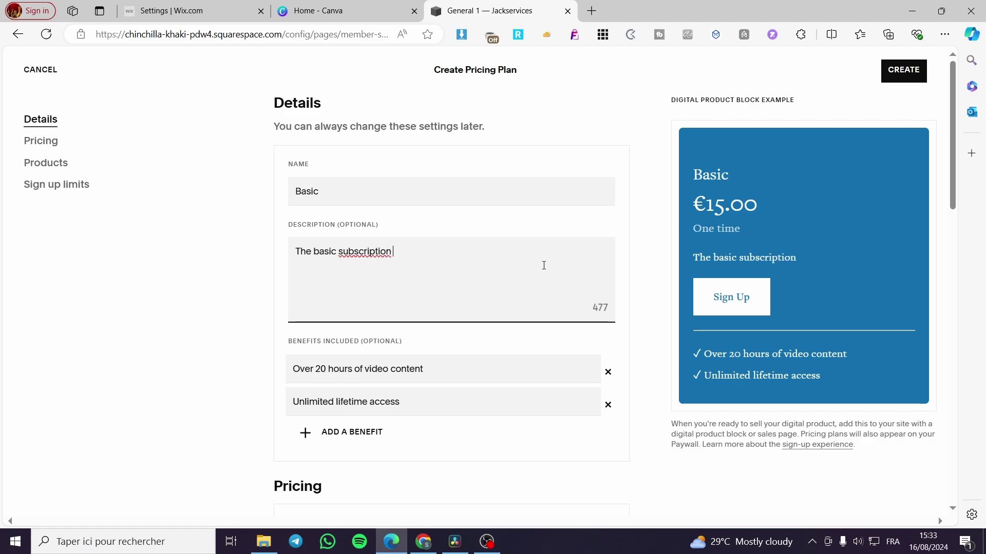
type("will allow you to ")
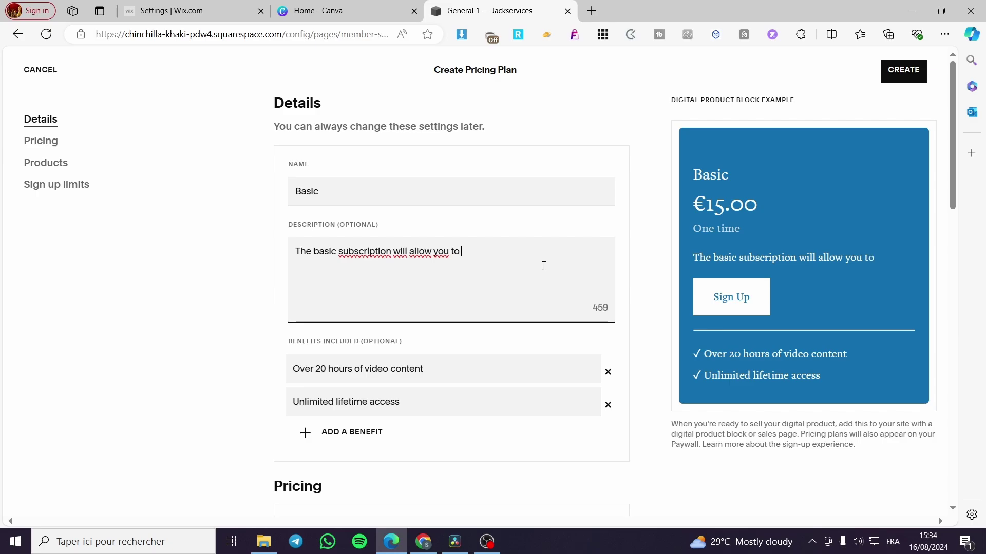
type("get some ")
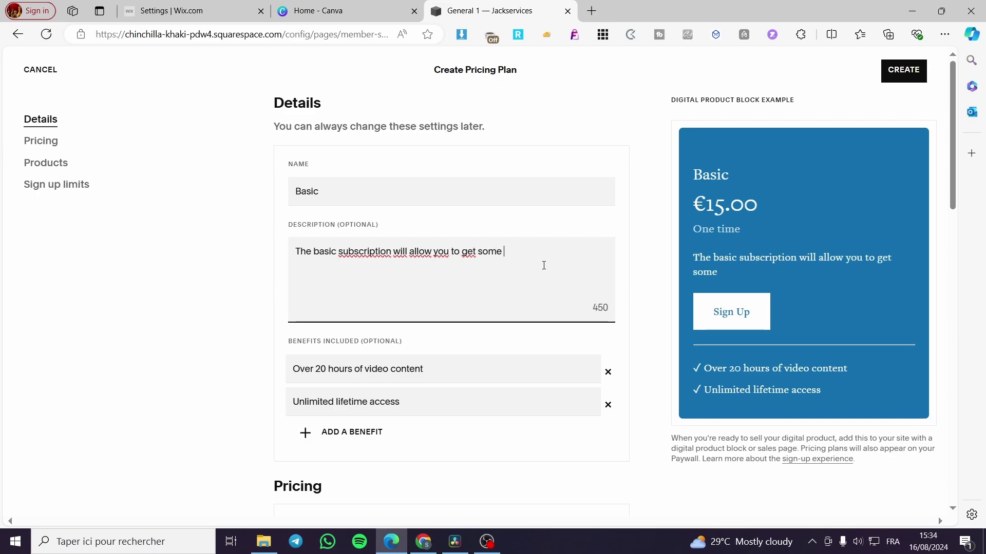
type("of the ex")
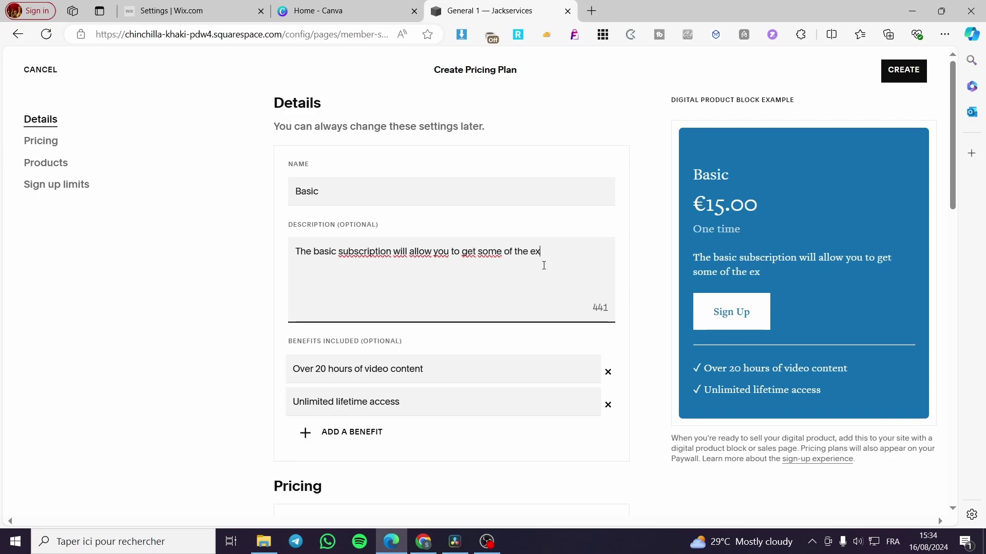
type("clusive co")
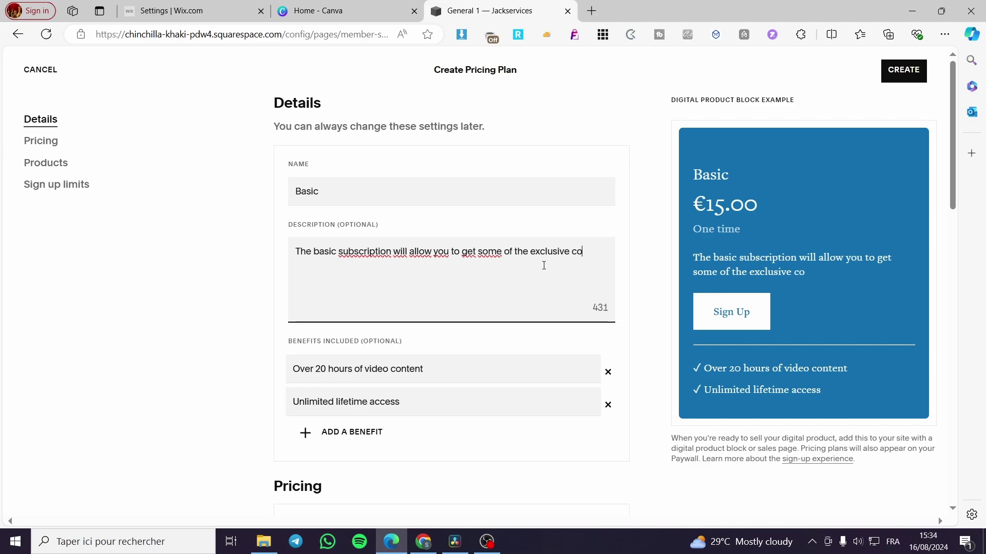
type("ntencof the tra")
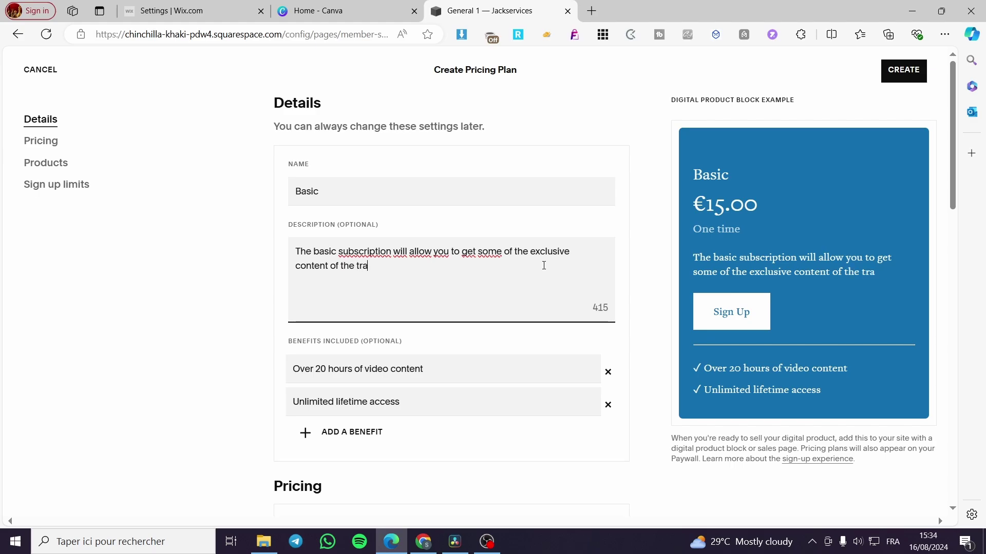
type("ding stra")
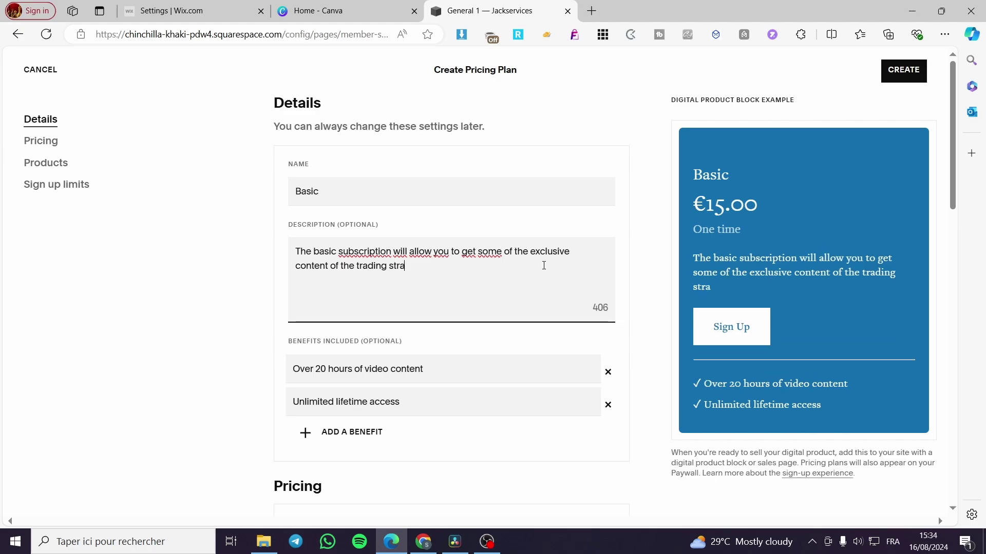
type("t")
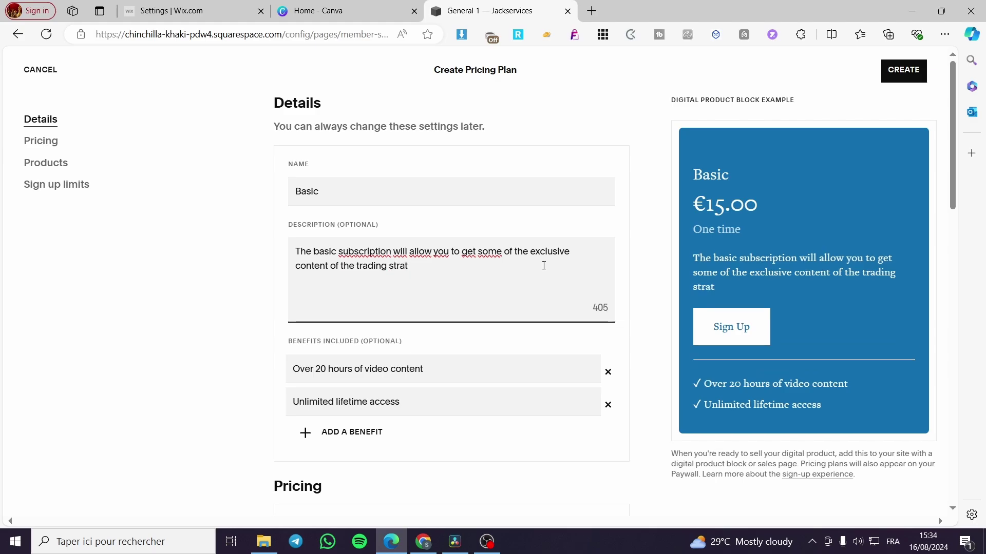
type("egies.")
scroll(408, 275, "down", 1)
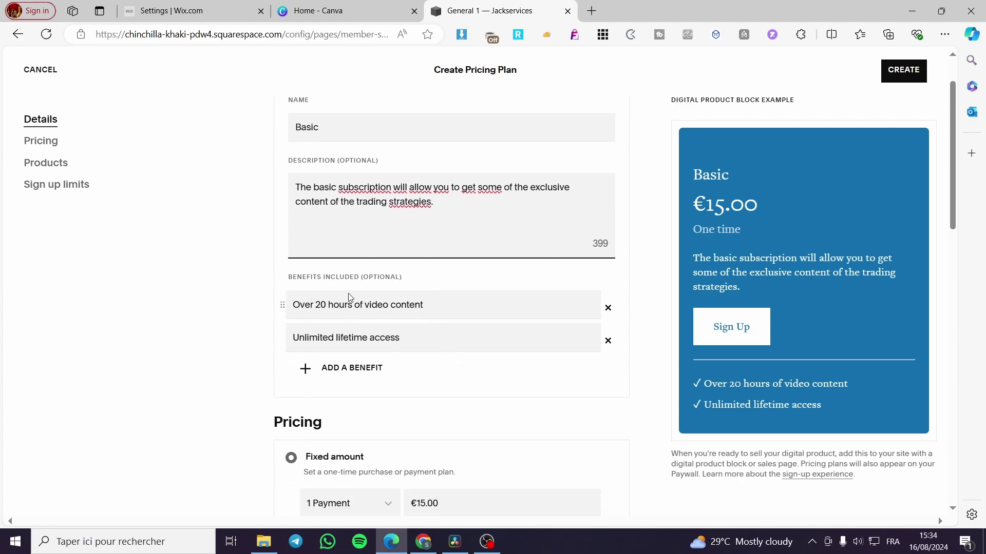
- Change the first included benefit to "Over 10 hours of video content"
double_click(322, 305)
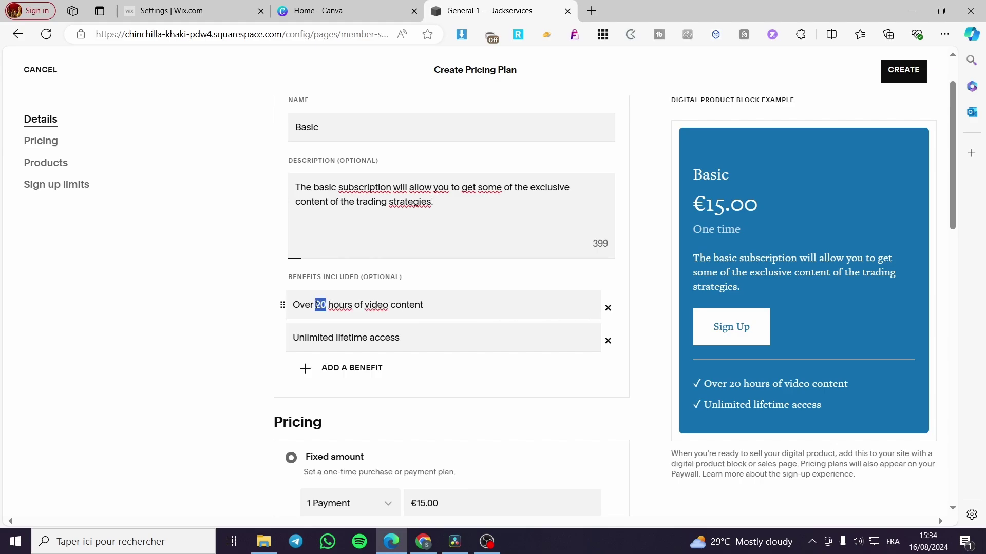
type("10")
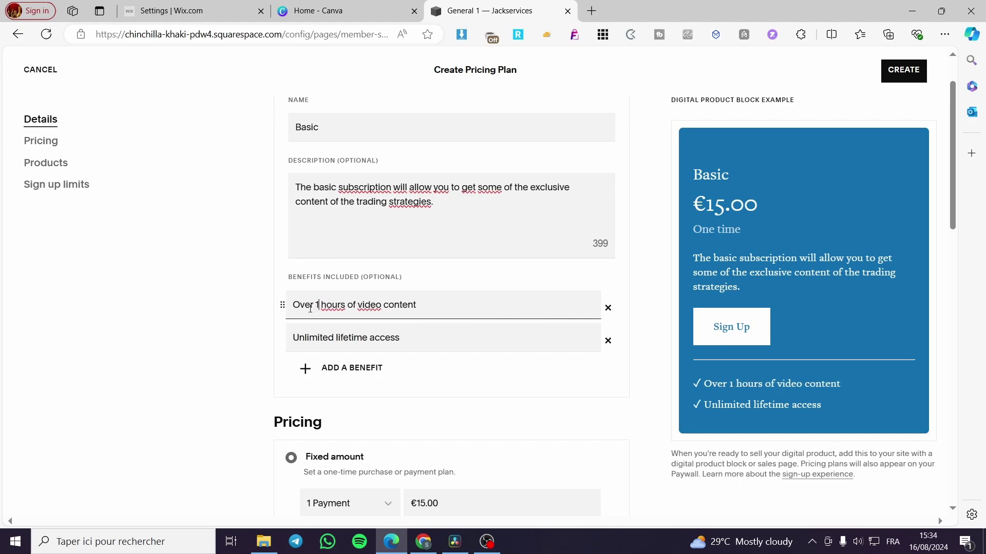
left_click(220, 343)
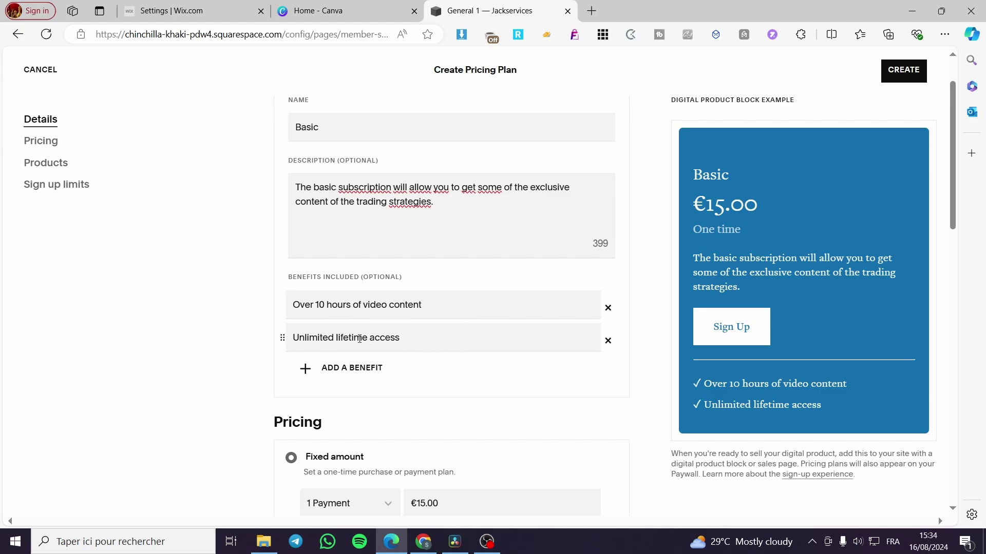
- Add two more benefits to the plan: "Free templates" and "Coach consultation"
scroll(387, 352, "down", 2)
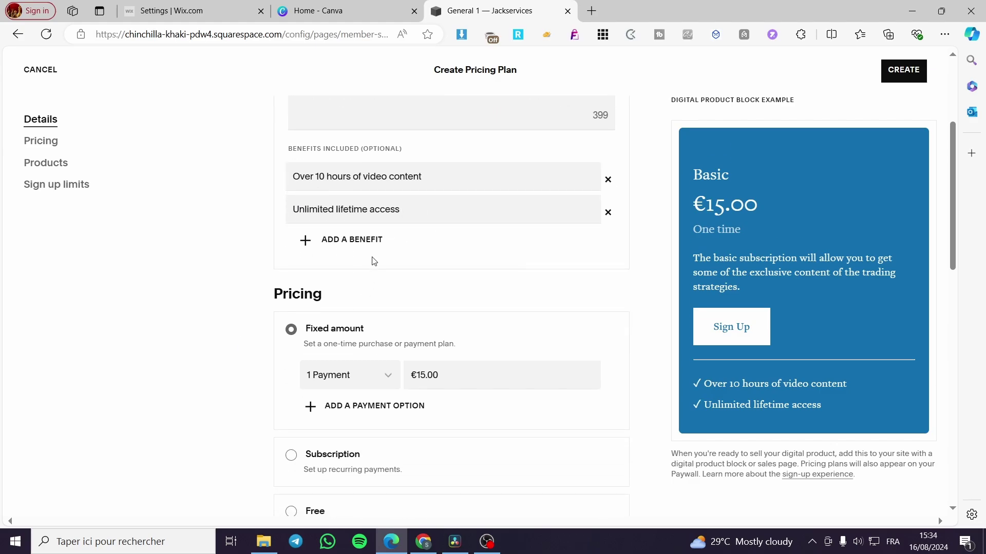
left_click(354, 239)
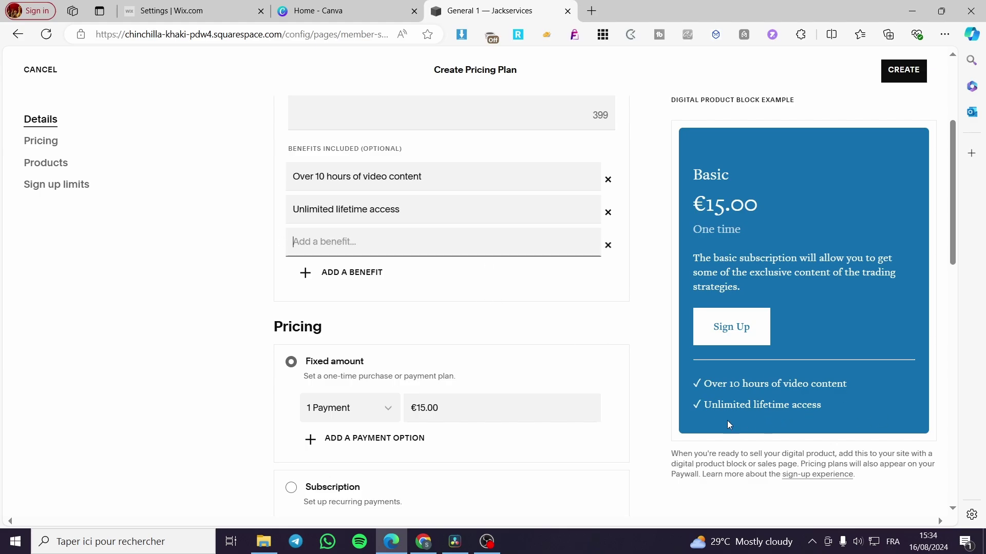
type("Free templates")
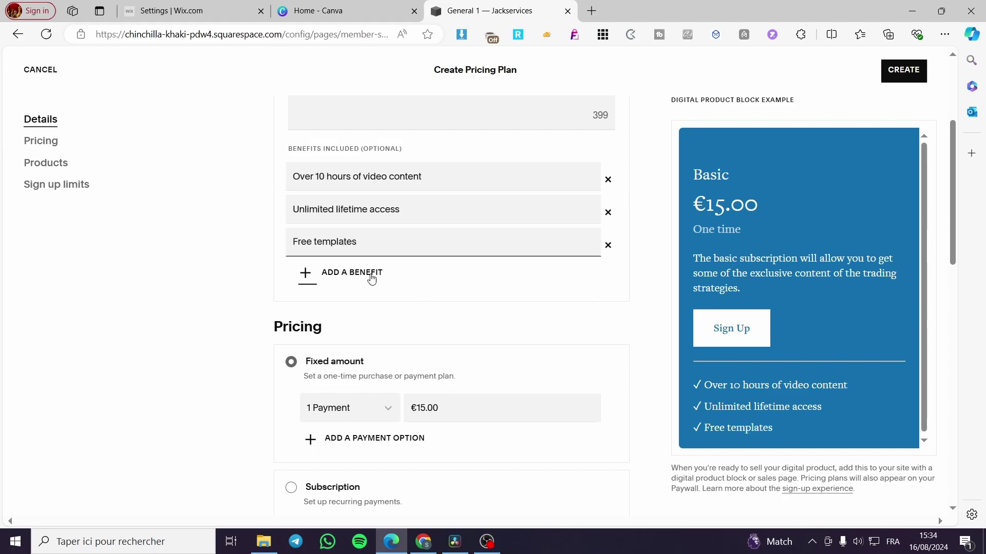
left_click(370, 273)
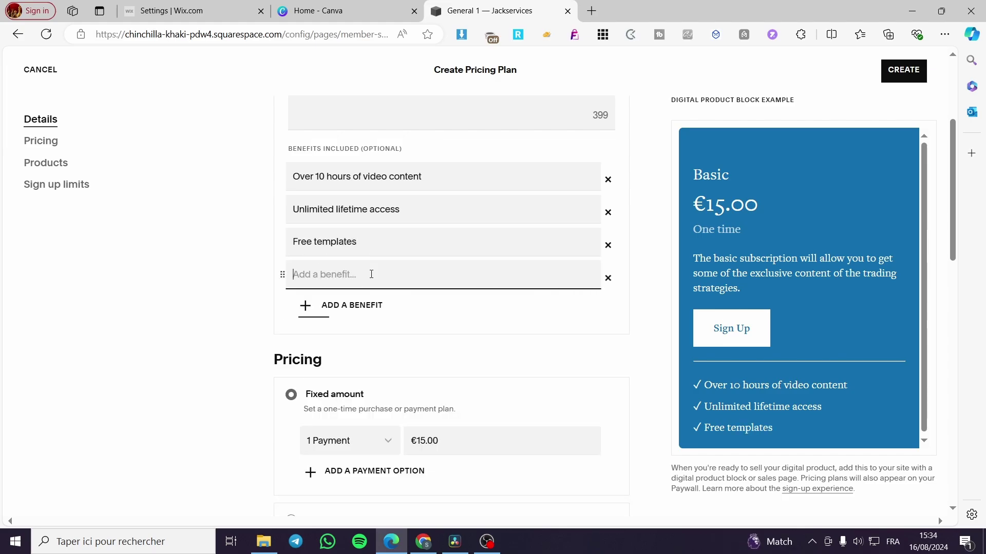
type("Coach cosul")
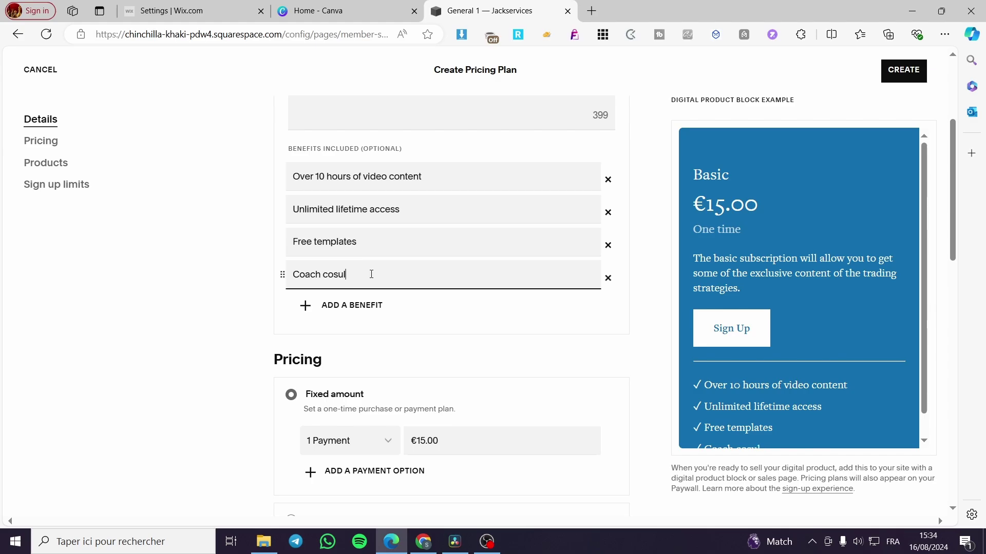
type("tation")
left_click(335, 273)
type("n")
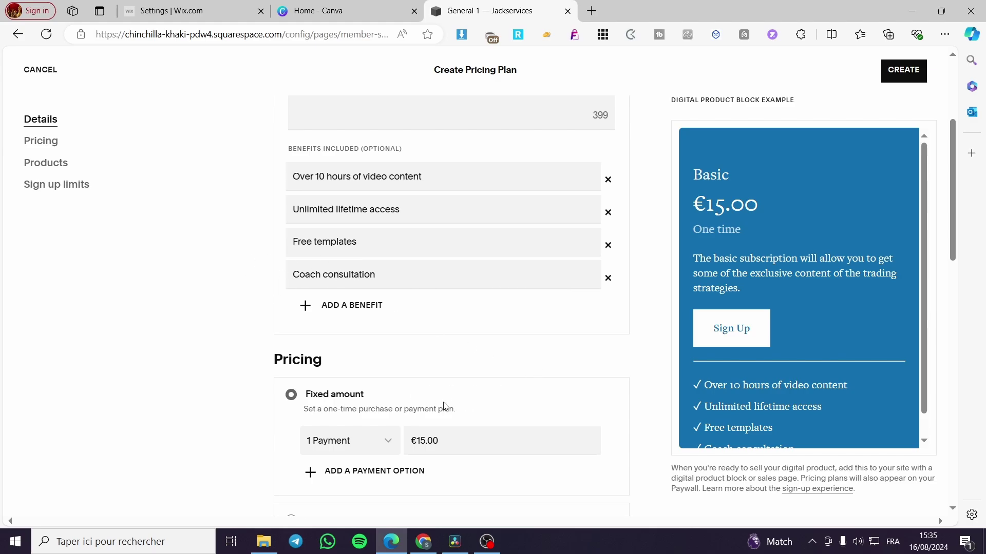
- Switch the plan's pricing to a subscription of €25.00 that repeats every 1 month
scroll(445, 406, "down", 3)
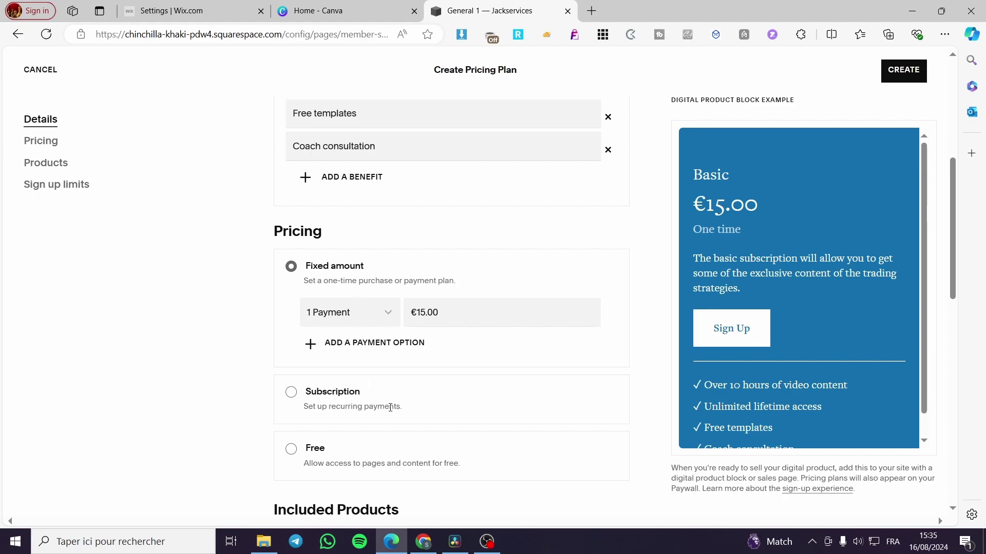
left_click(324, 397)
scroll(325, 356, "down", 1)
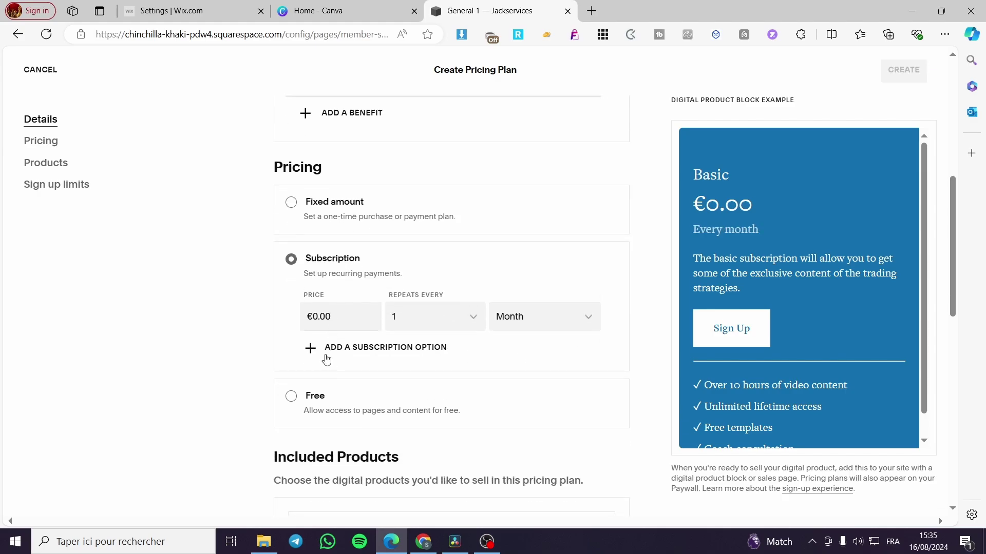
left_click(354, 315)
left_click(468, 316)
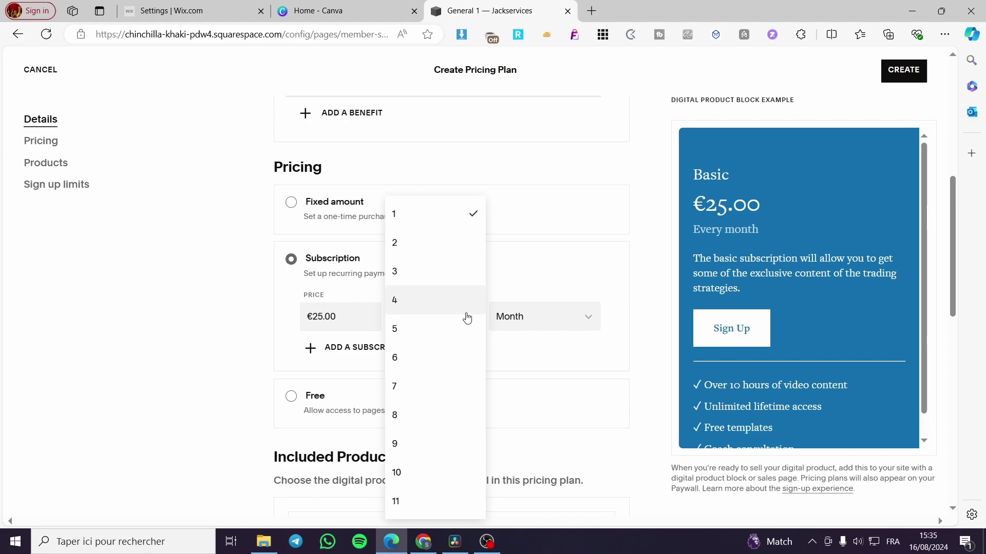
left_click(460, 215)
left_click(550, 324)
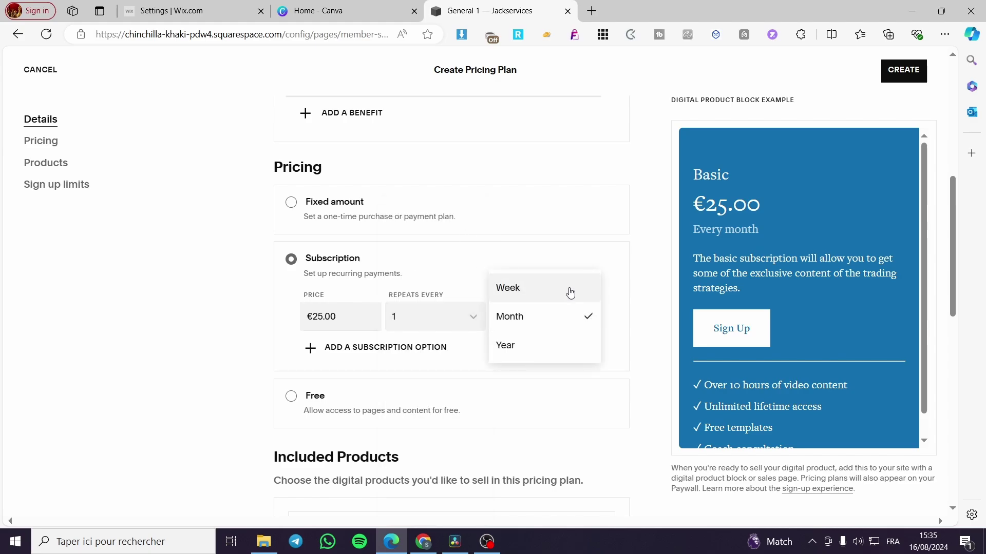
left_click(528, 329)
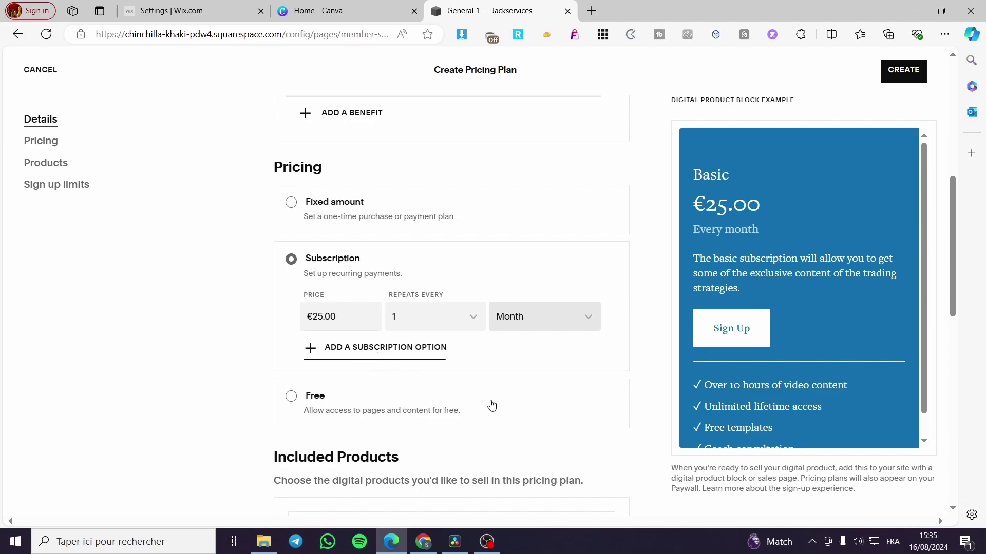
- Include the digital products 1:1 Coaching and Live Events in the pricing plan alongside "Jacks subscribers"
scroll(491, 406, "down", 3)
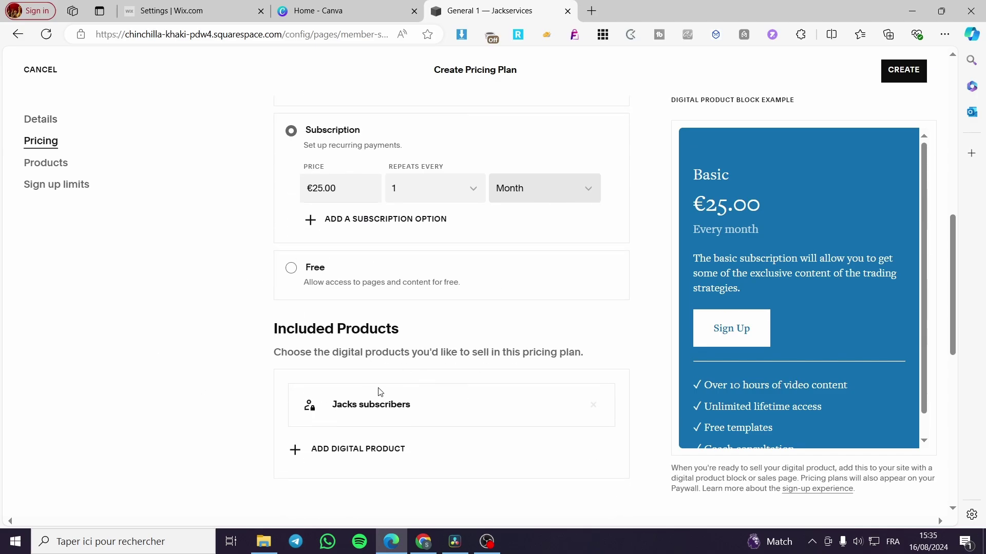
scroll(380, 392, "down", 3)
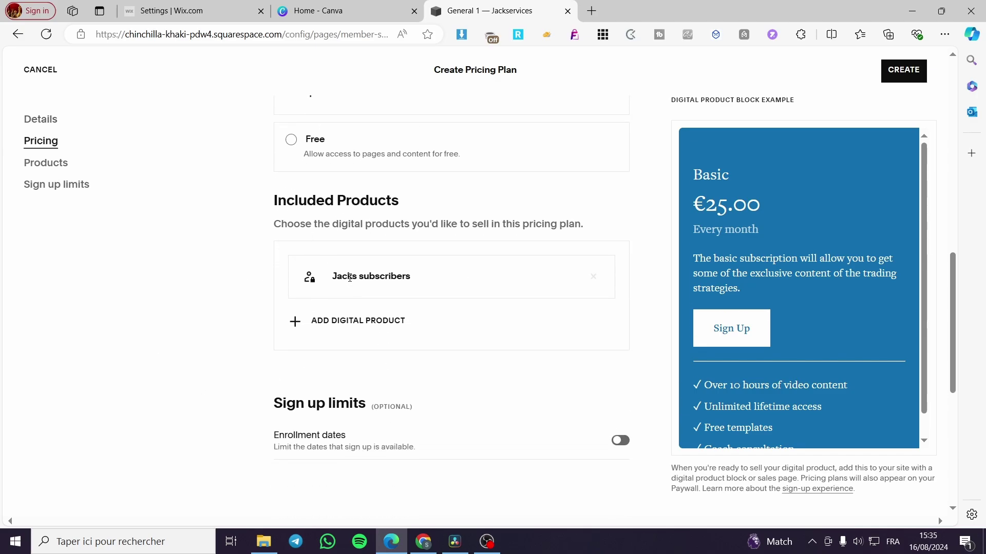
left_click(340, 323)
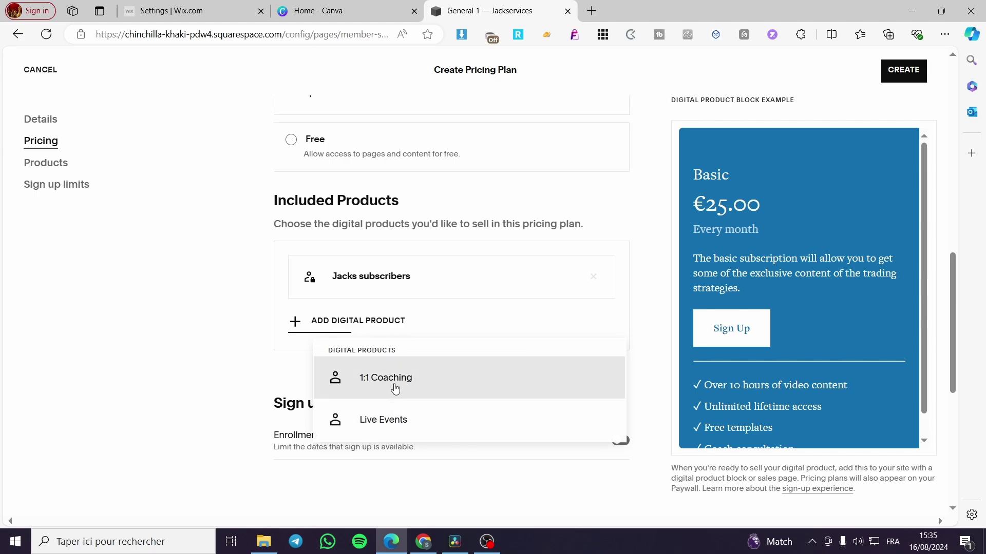
left_click(420, 385)
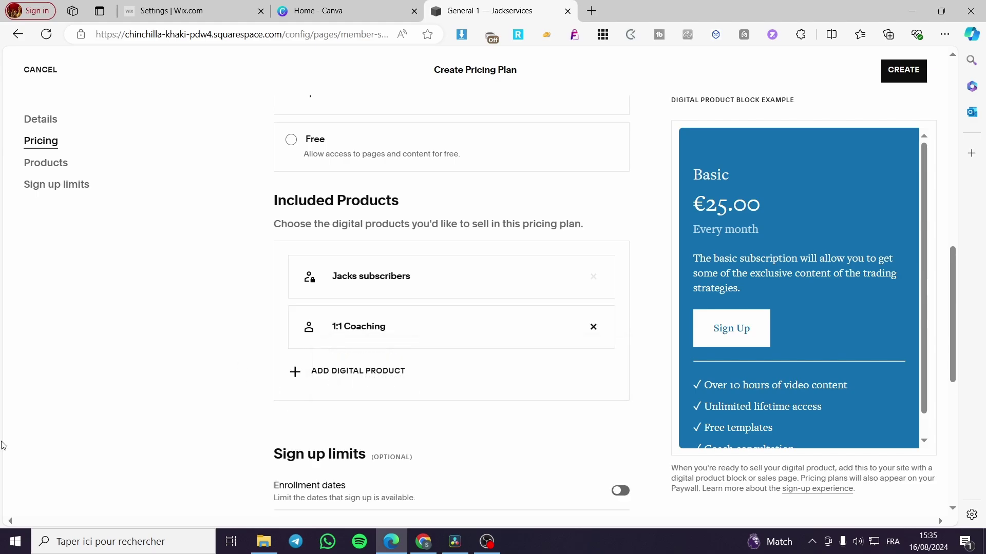
left_click(367, 375)
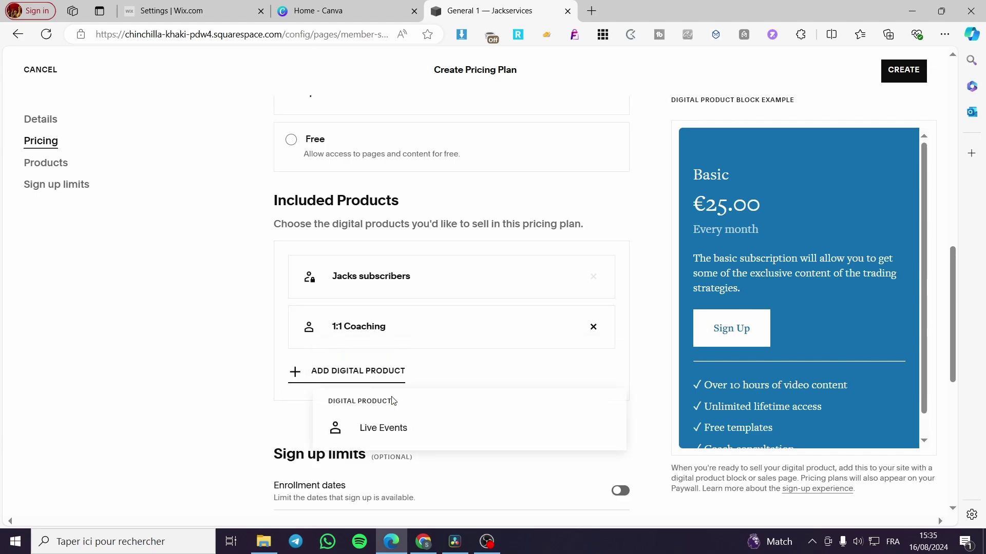
left_click(408, 430)
scroll(904, 409, "down", 1)
scroll(872, 411, "up", 1)
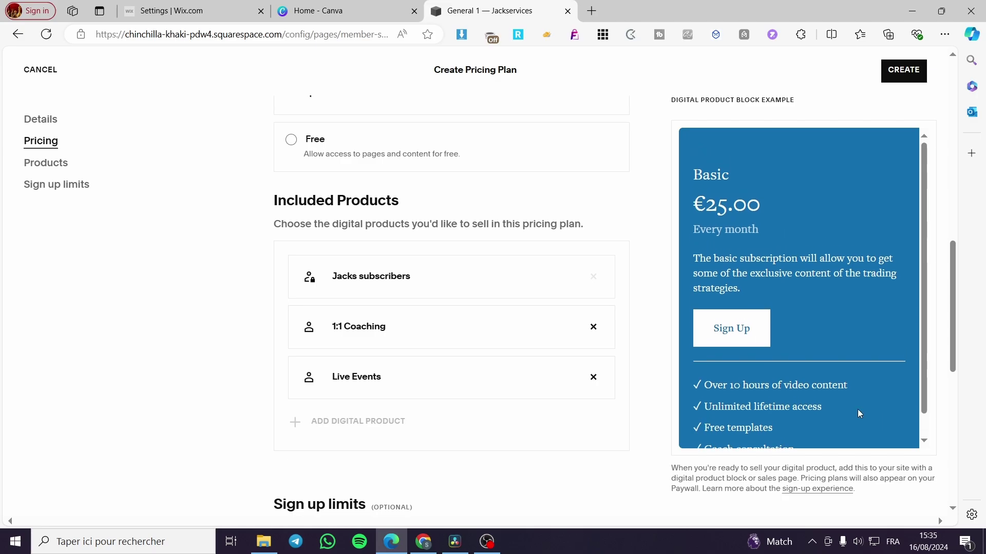
- Leave the enrollment date limit off and create the "Basic" pricing plan
scroll(282, 380, "down", 4)
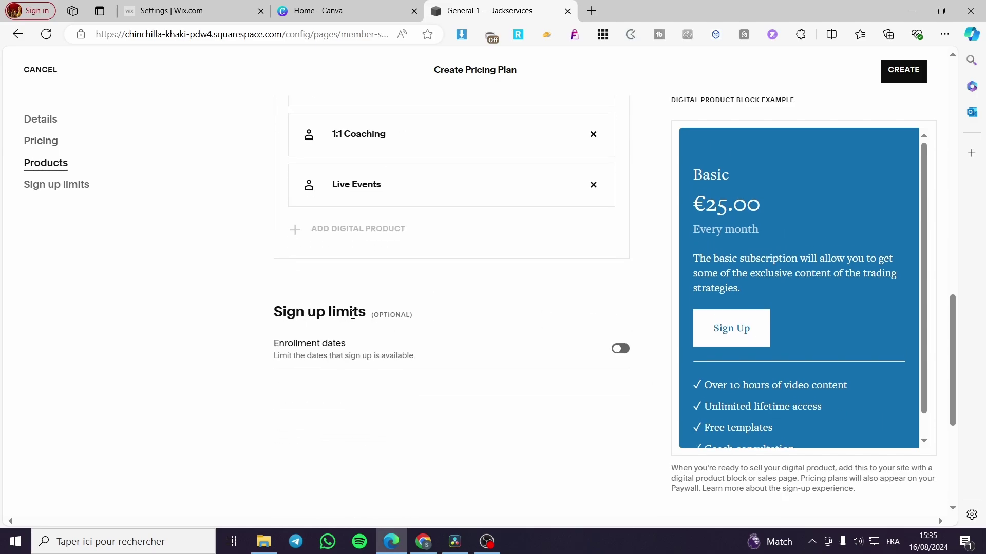
left_click(621, 350)
left_click(621, 350)
scroll(494, 417, "up", 10)
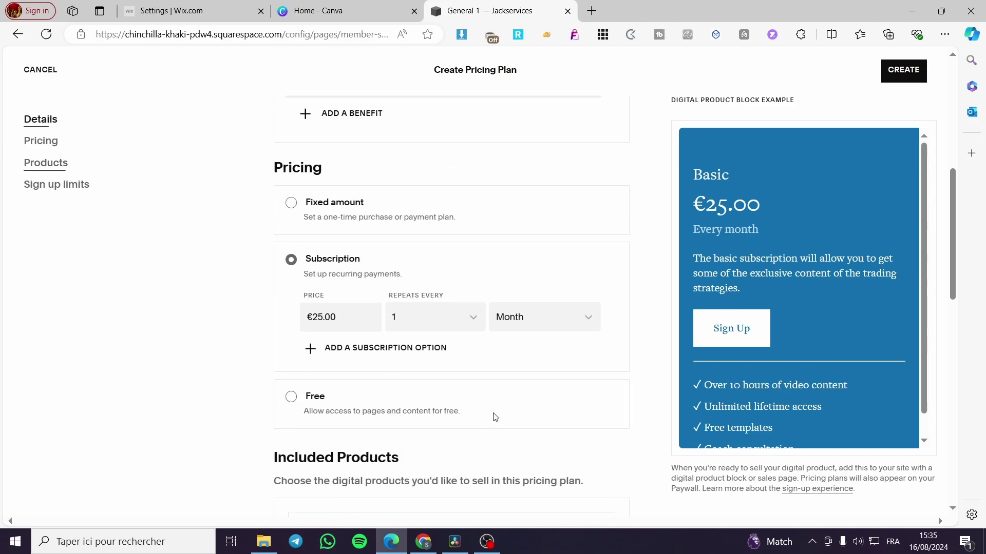
scroll(495, 416, "up", 5)
left_click(901, 72)
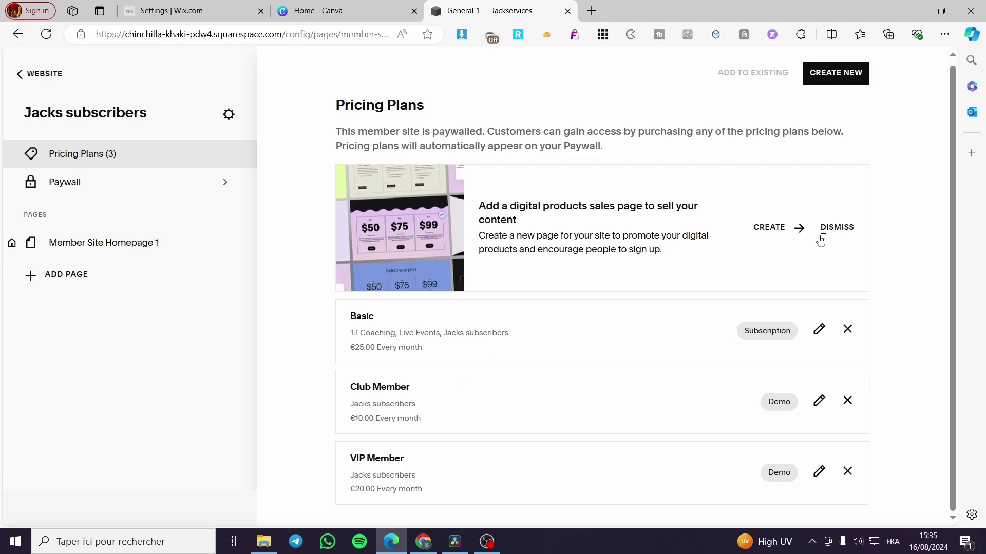
- Open the member site's paywall and review the pricing plan cards in its page preview
left_click(768, 229)
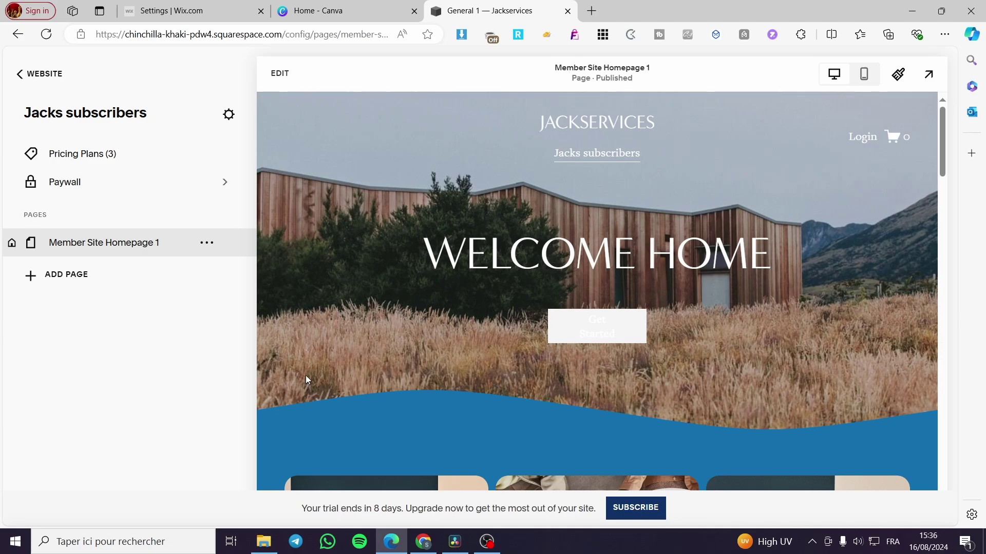
left_click(129, 193)
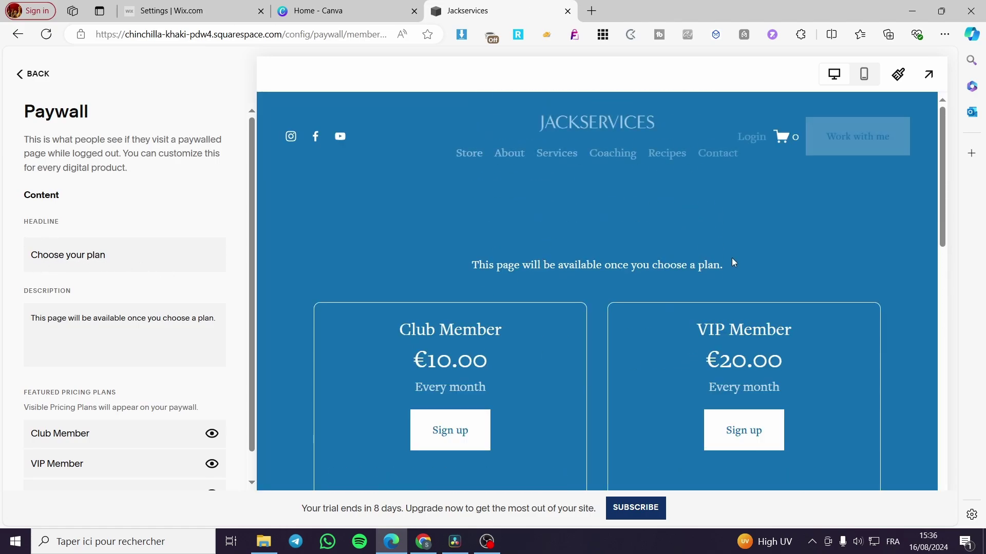
scroll(734, 262, "down", 3)
scroll(736, 261, "down", 5)
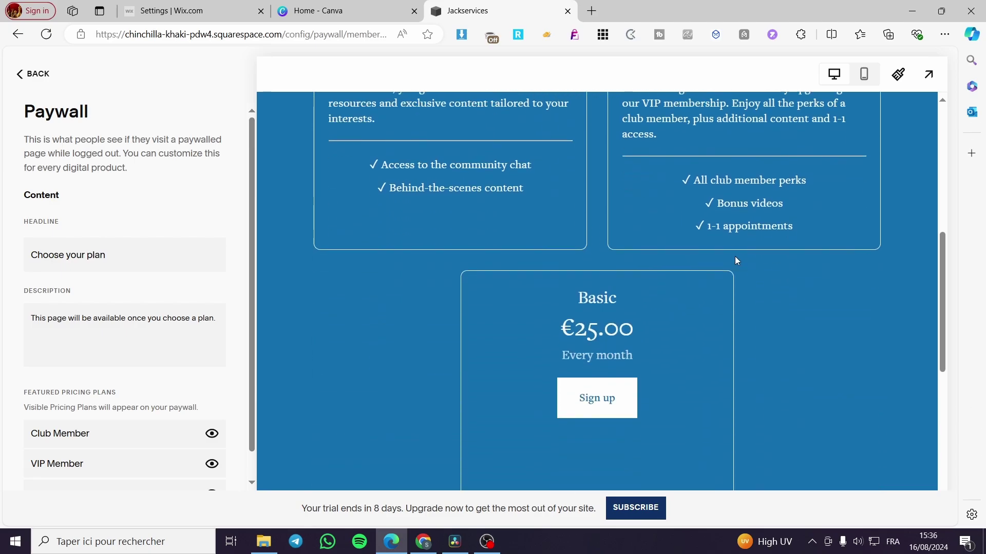
scroll(736, 260, "down", 4)
scroll(515, 212, "up", 10)
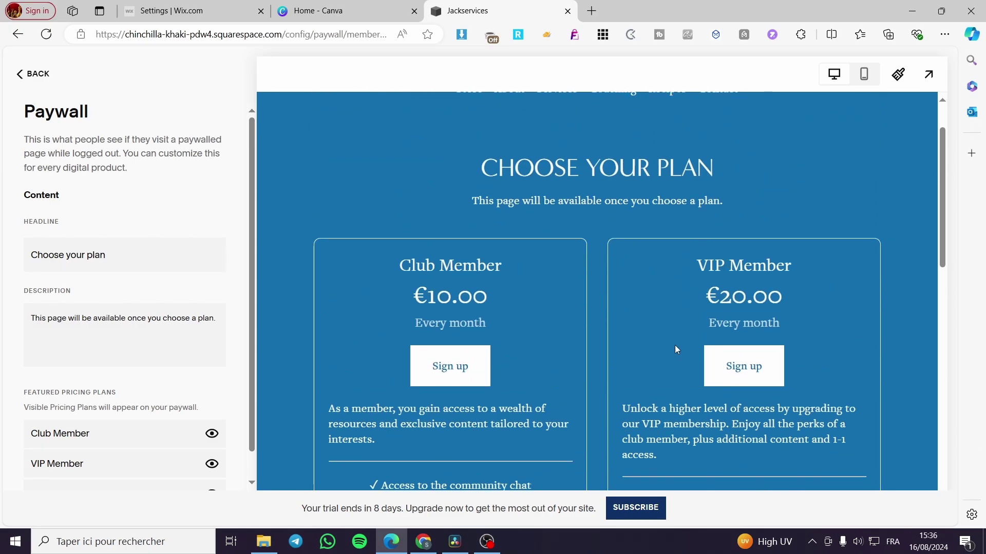
scroll(676, 350, "up", 2)
scroll(856, 387, "down", 3)
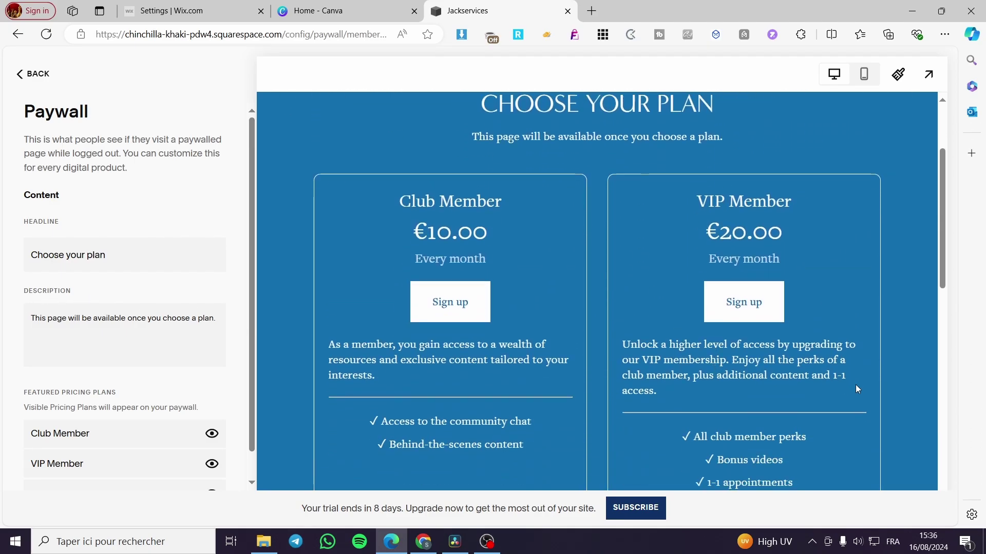
scroll(676, 382, "up", 3)
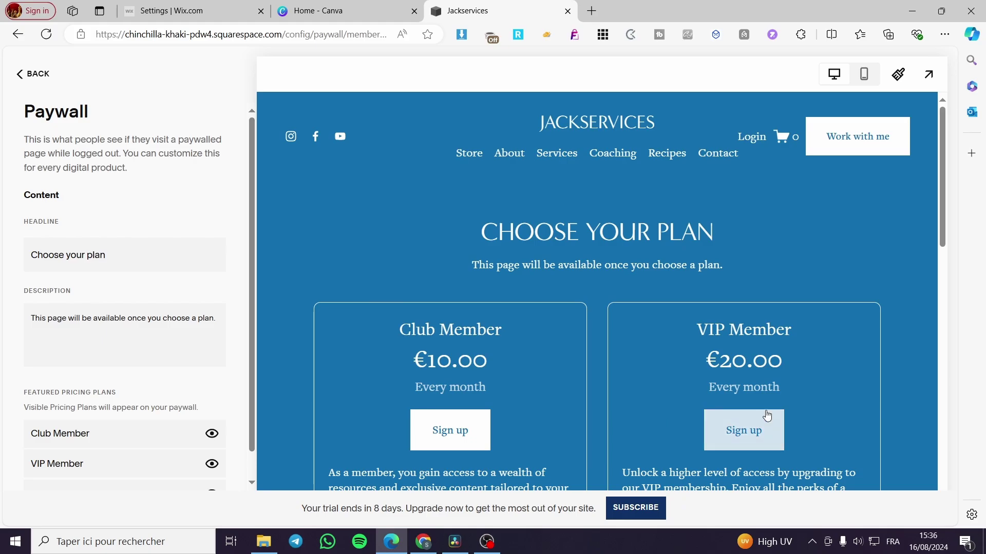
scroll(696, 274, "down", 3)
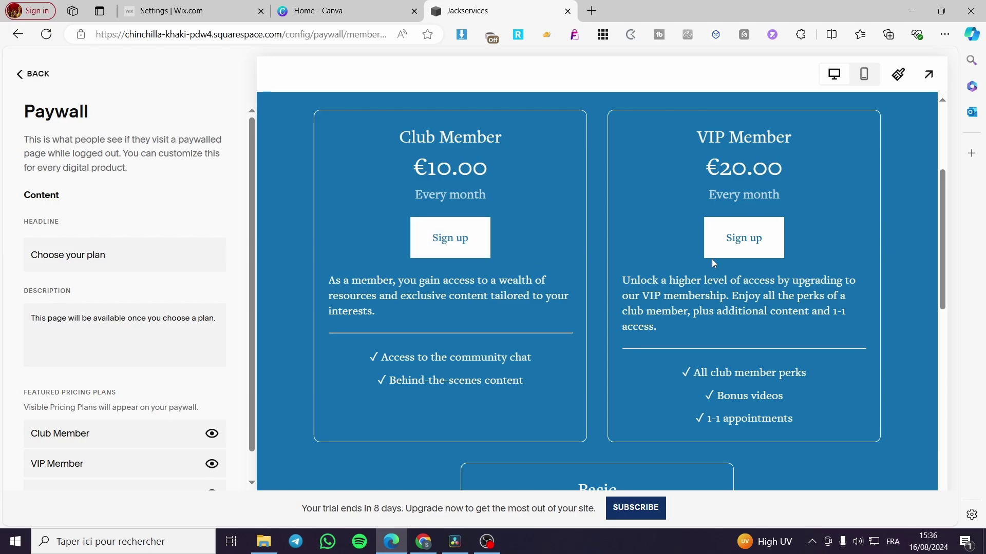
scroll(799, 268, "down", 1)
scroll(637, 335, "down", 4)
scroll(636, 328, "down", 2)
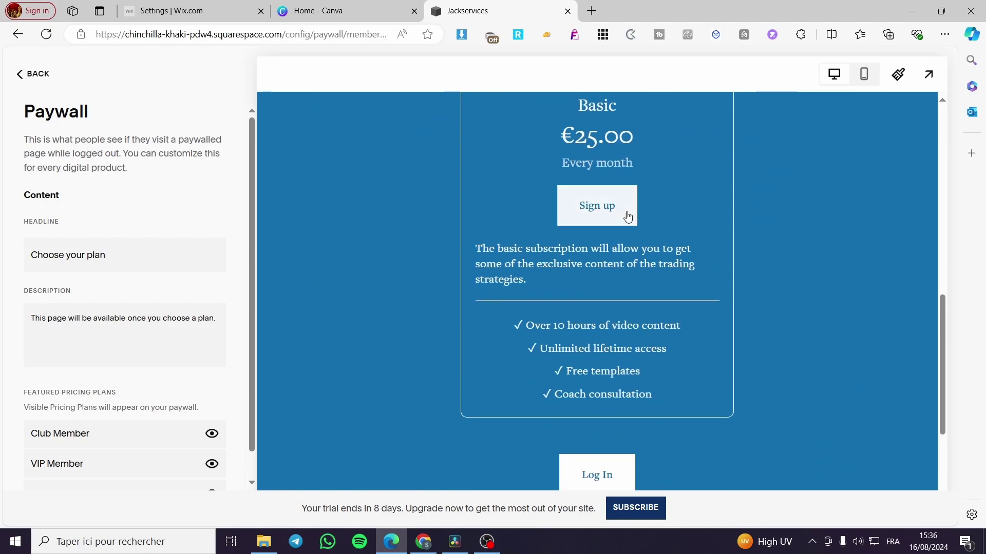
scroll(622, 352, "down", 2)
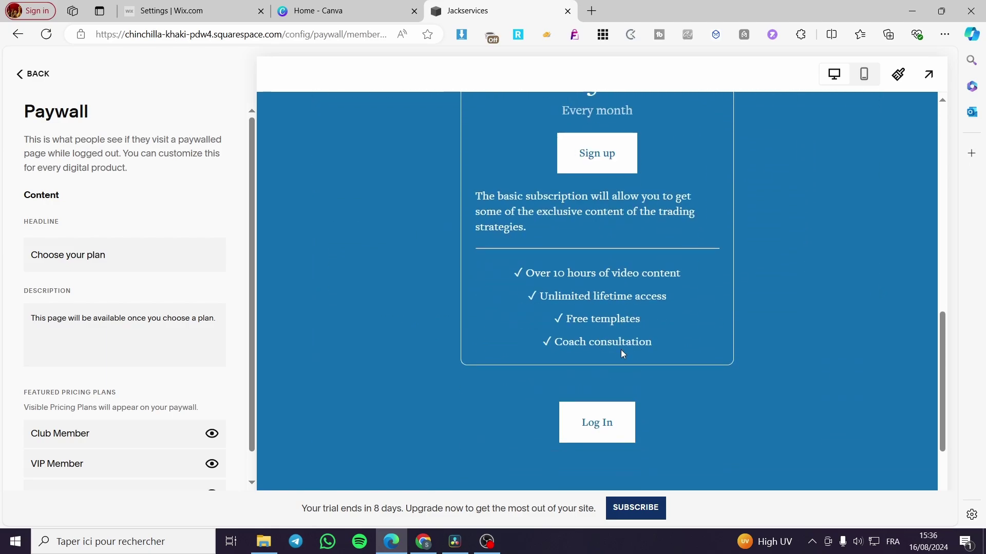
scroll(590, 360, "up", 3)
scroll(601, 400, "down", 3)
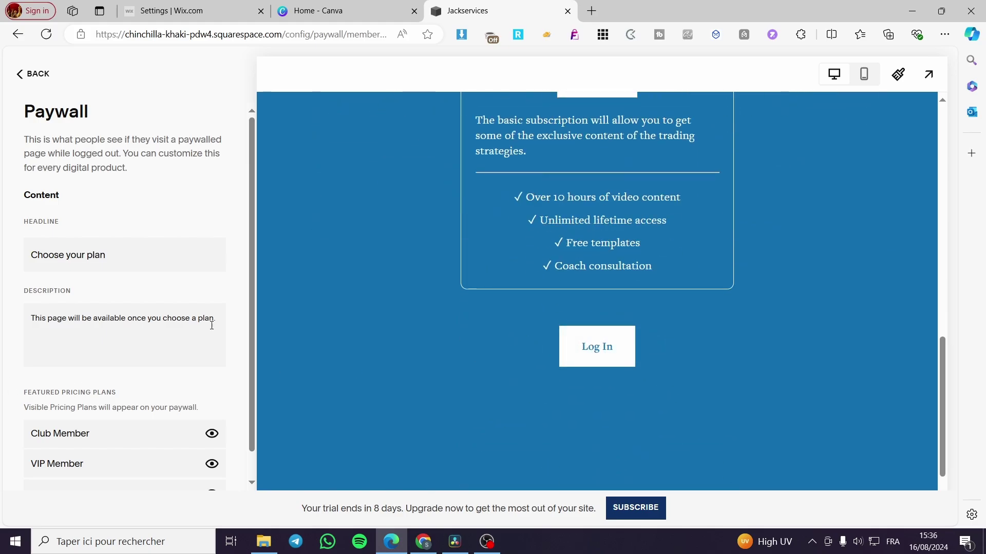
- Try hiding the Club Member plan from the paywall's featured pricing plans, then discard the change
scroll(121, 316, "down", 1)
scroll(122, 317, "down", 1)
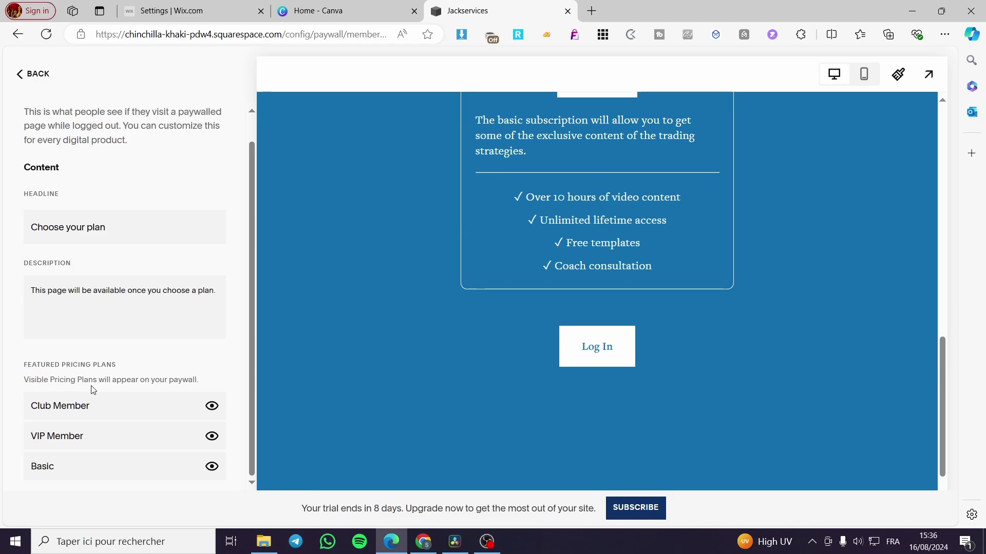
mouse_move(51, 403)
right_click(224, 411)
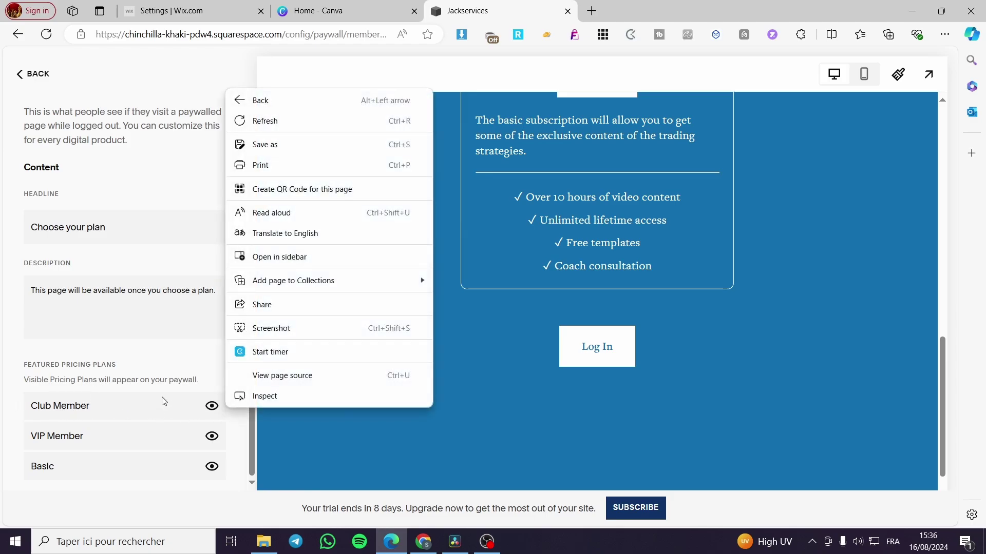
left_click(161, 403)
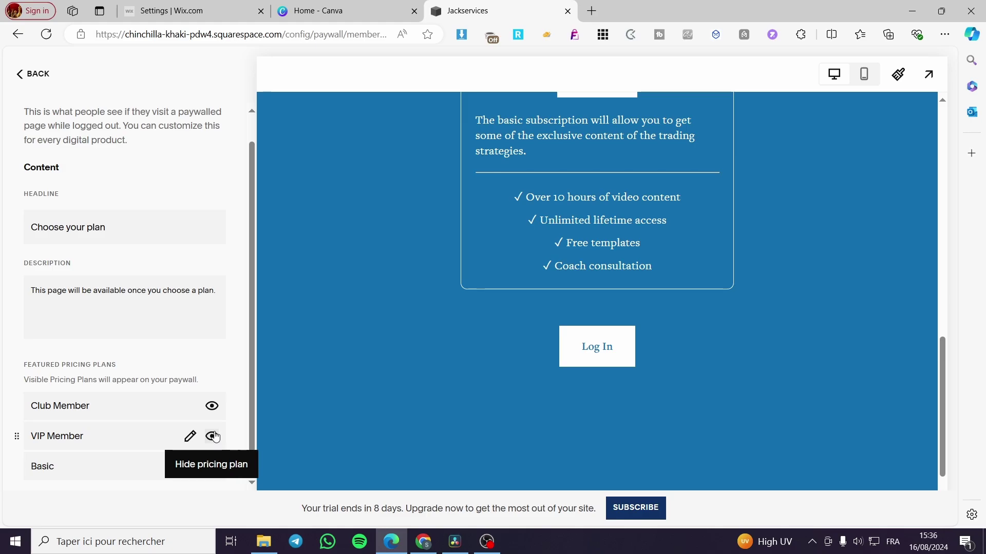
left_click(212, 406)
scroll(493, 400, "up", 5)
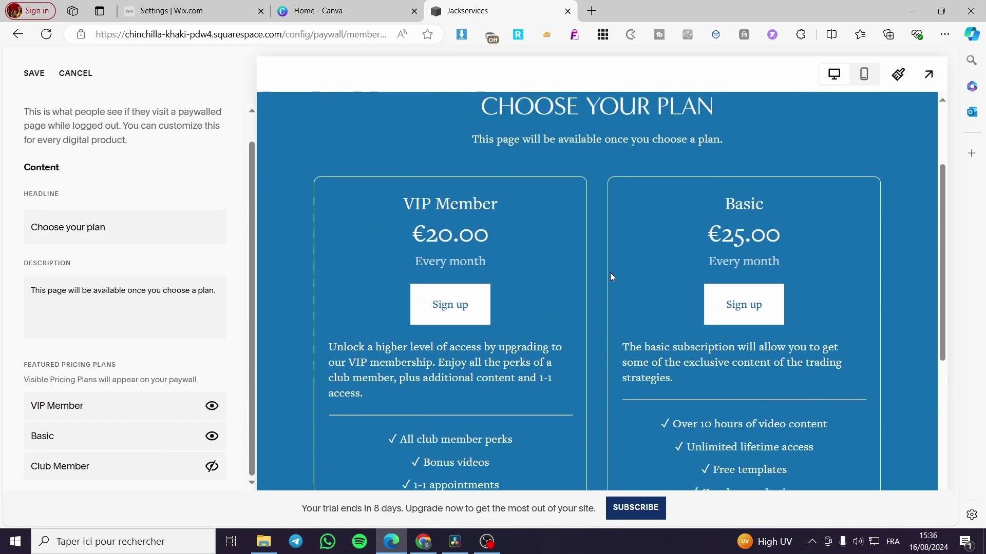
scroll(611, 277, "down", 5)
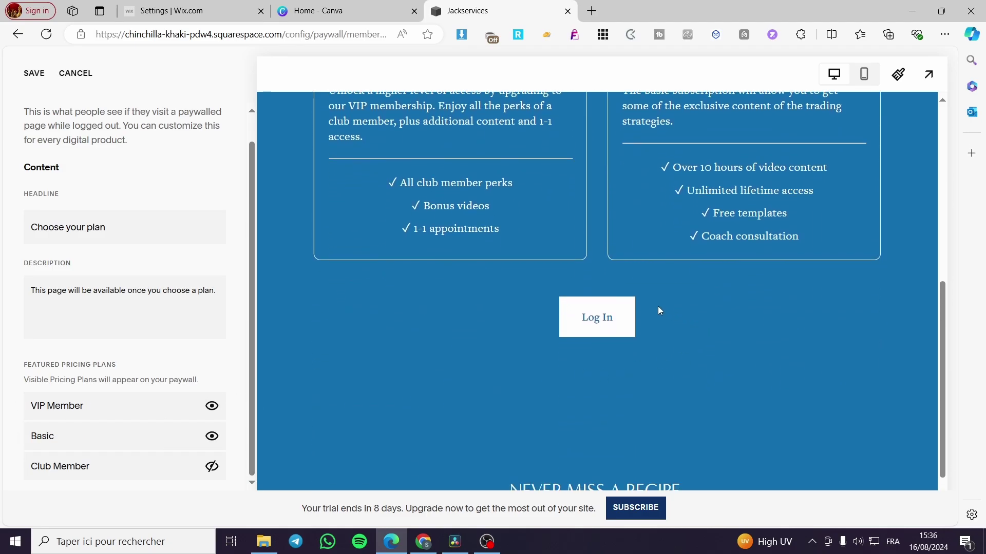
scroll(683, 285, "up", 4)
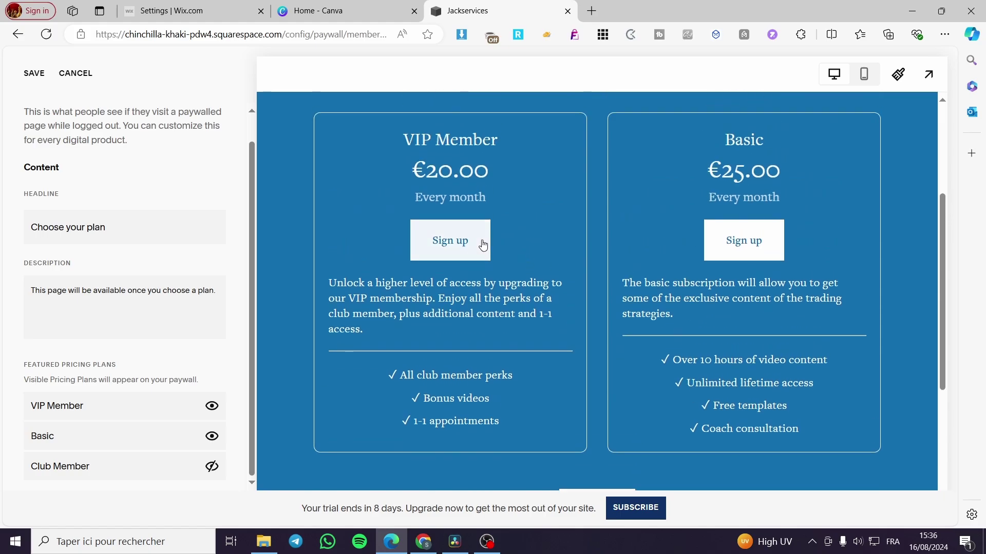
scroll(654, 297, "down", 5)
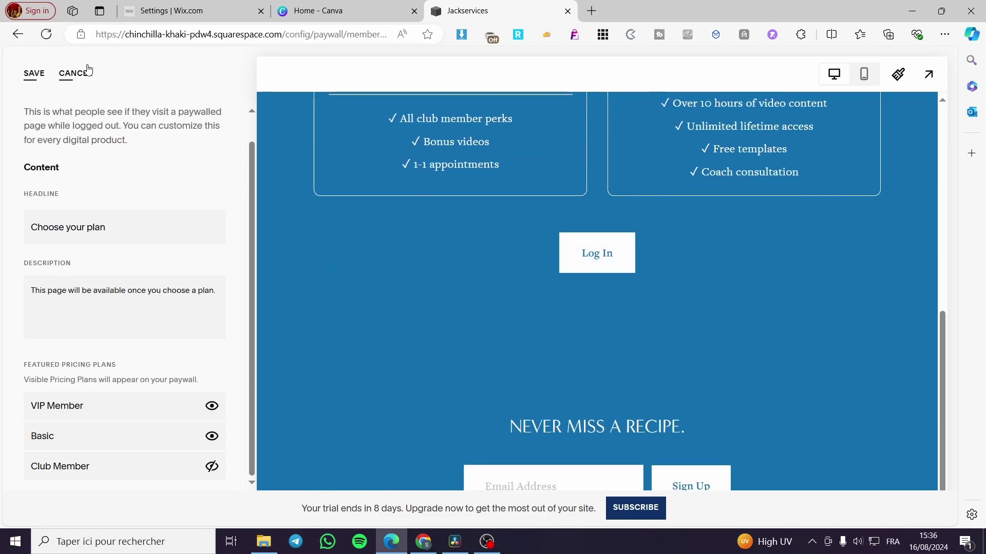
left_click(49, 81)
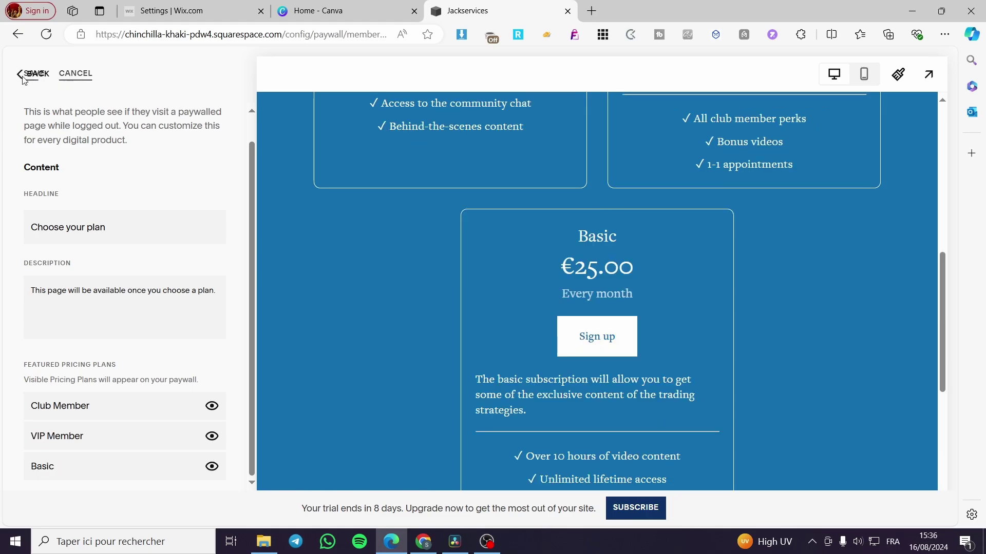
- Return to the "Jacks subscribers" member site and add a blank page named "Welcome page"
left_click(32, 79)
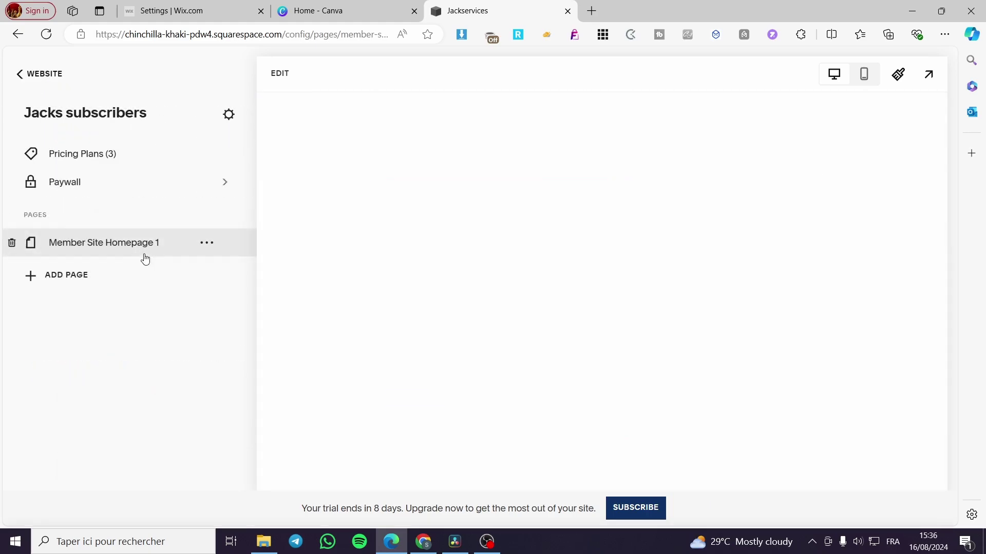
left_click(51, 275)
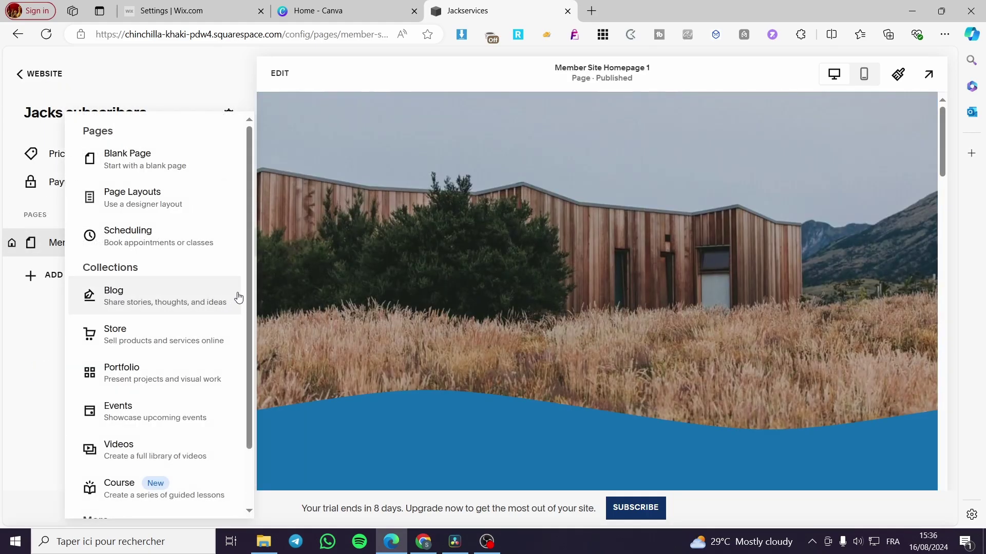
scroll(222, 310, "down", 2)
scroll(175, 462, "up", 1)
scroll(175, 457, "up", 1)
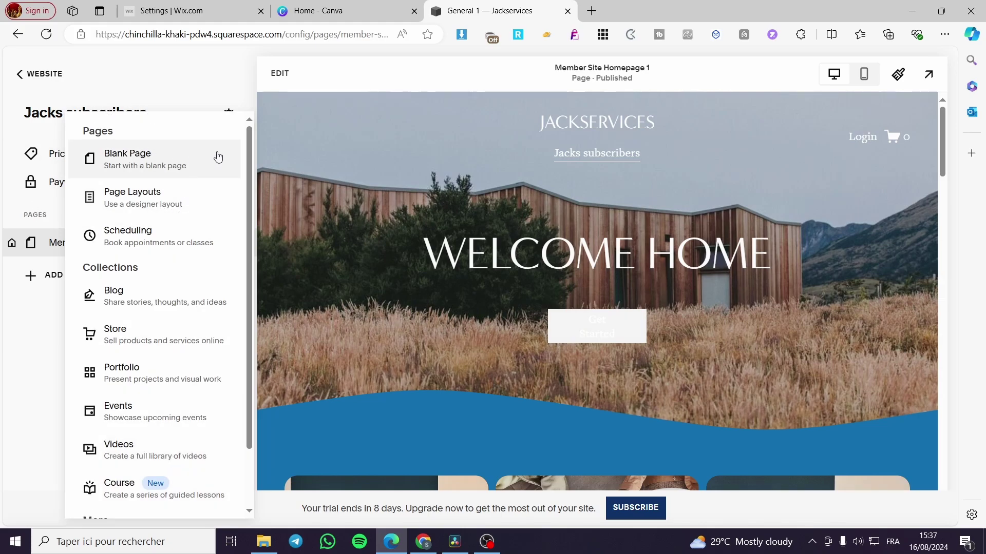
left_click(165, 162)
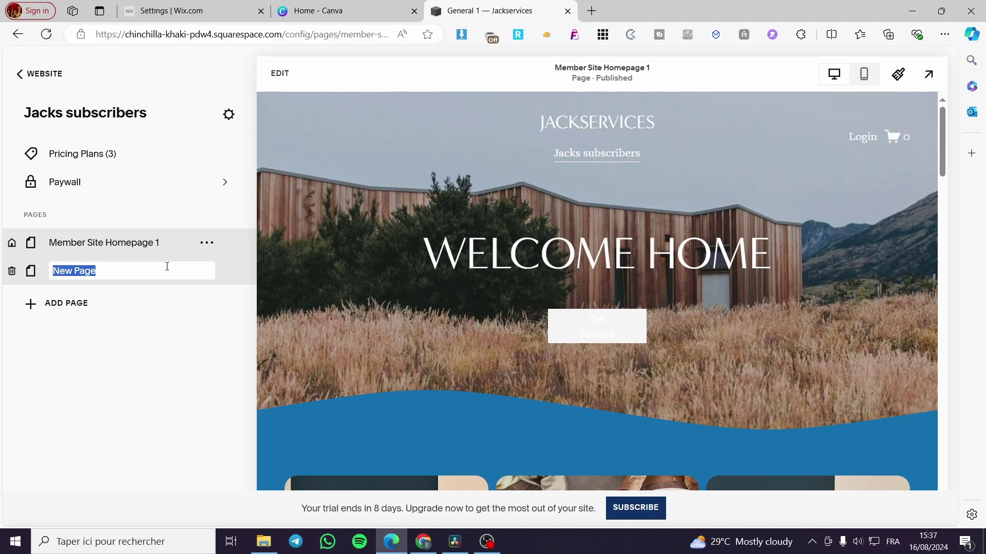
type("Welcome page")
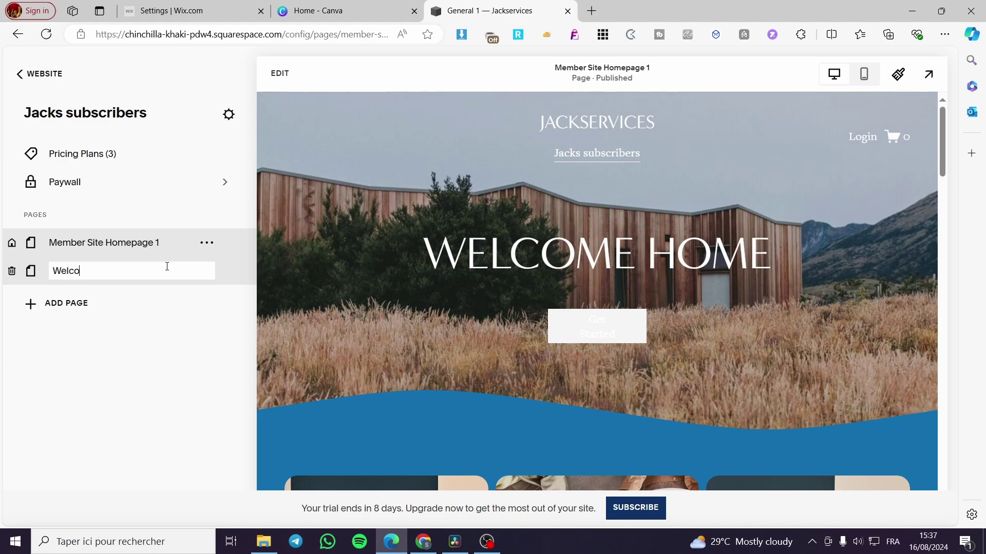